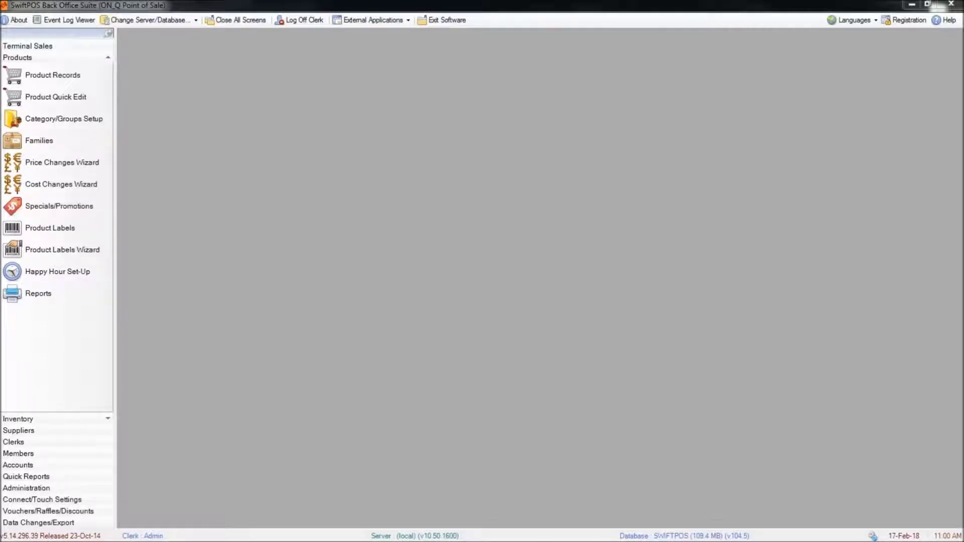
Open Category/Groups Setup from the Products section to show the Product Group list.
click(52, 60)
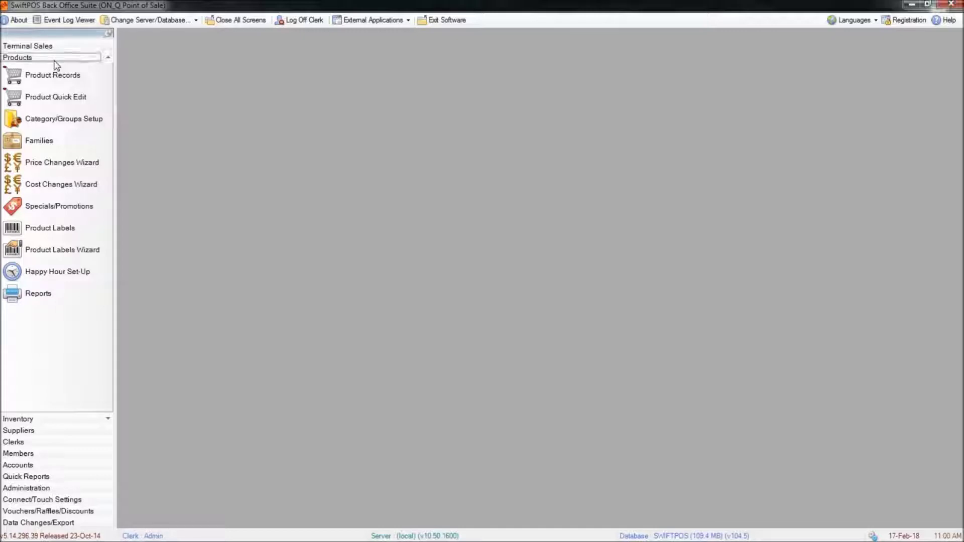
click(67, 126)
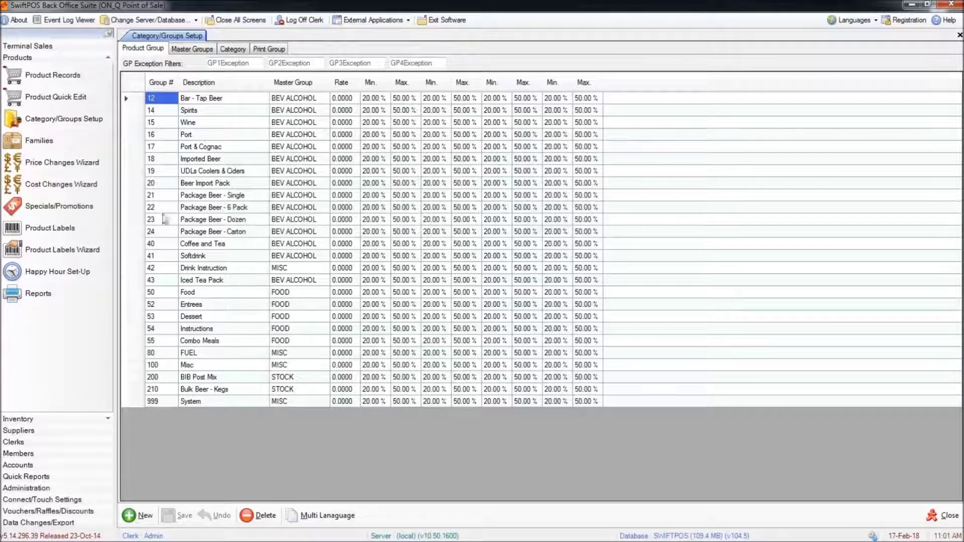
Review the Package Beer - Carton, Coffee and Tea, Food, FUEL and BIB Post Mix groups.
click(159, 233)
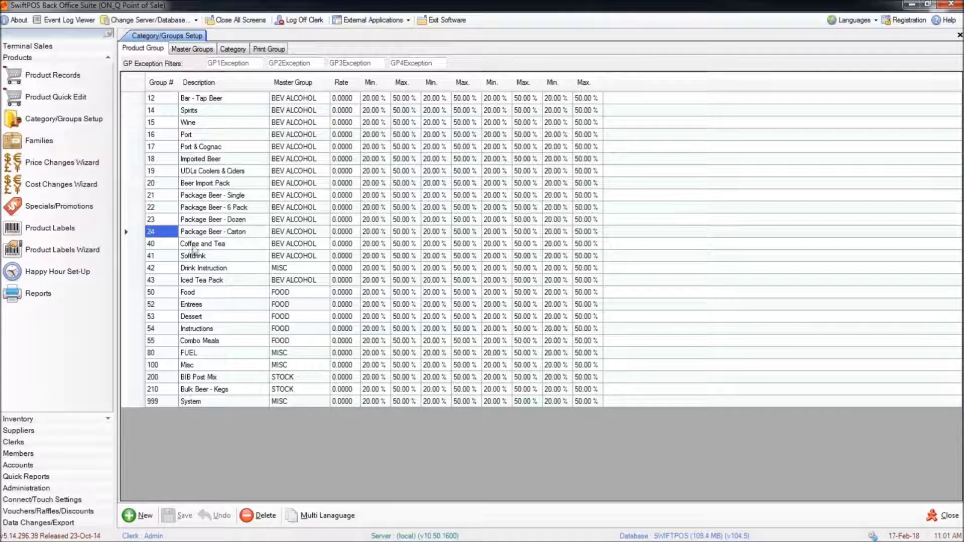
click(165, 246)
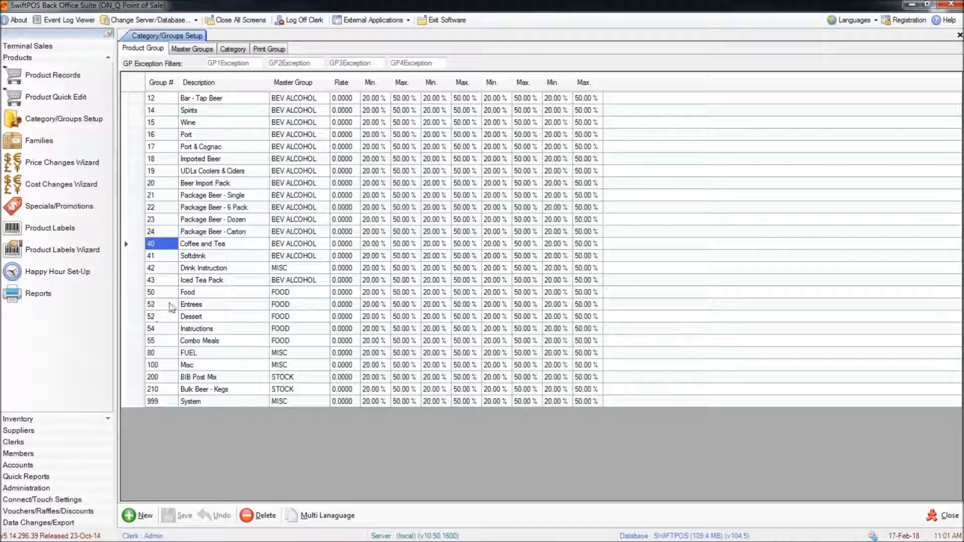
click(167, 294)
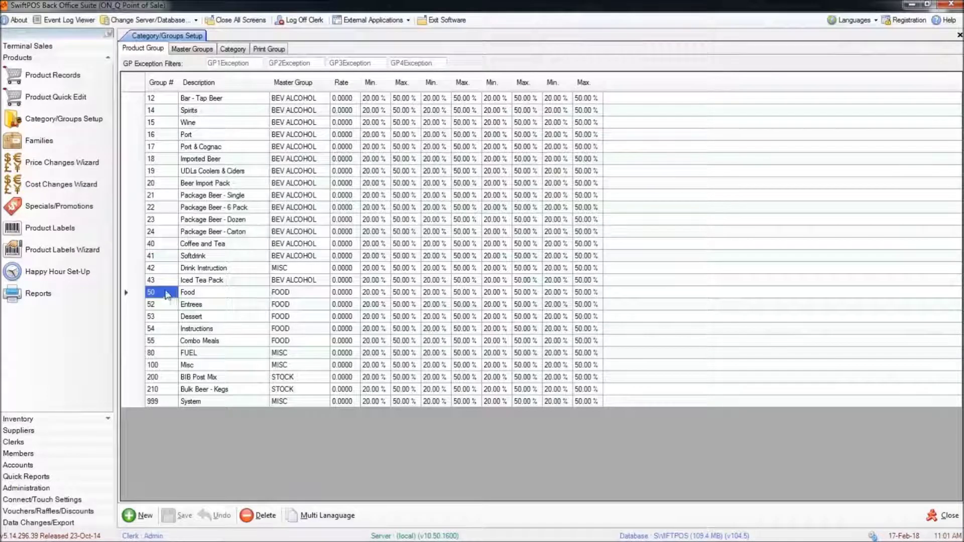
click(166, 355)
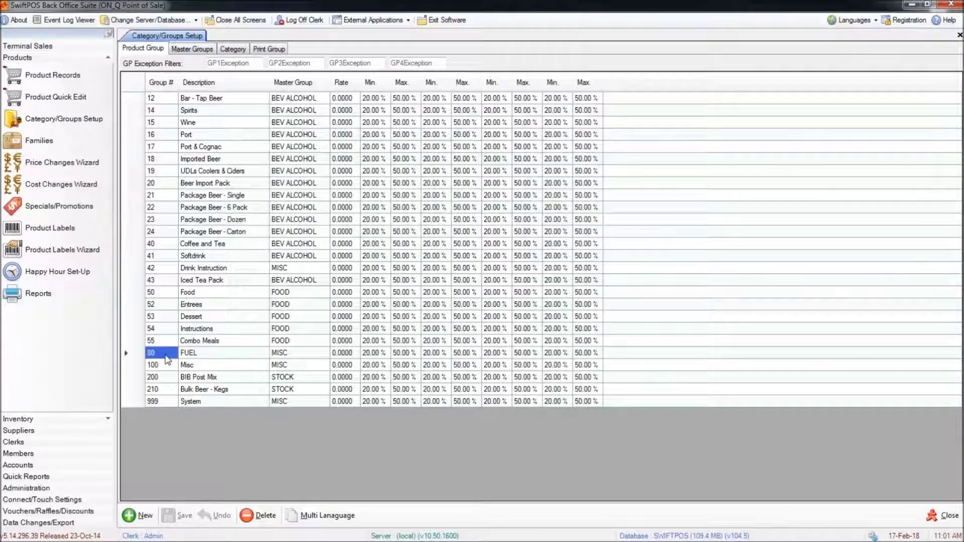
click(164, 377)
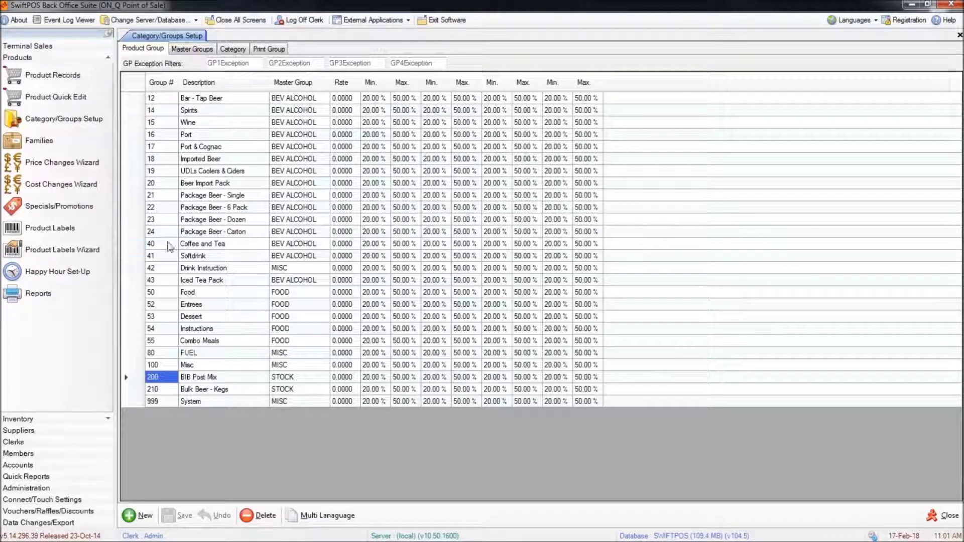
Revisit Bar - Tap Beer and Package Beer - Carton, then add a New Product Group1 record.
click(159, 99)
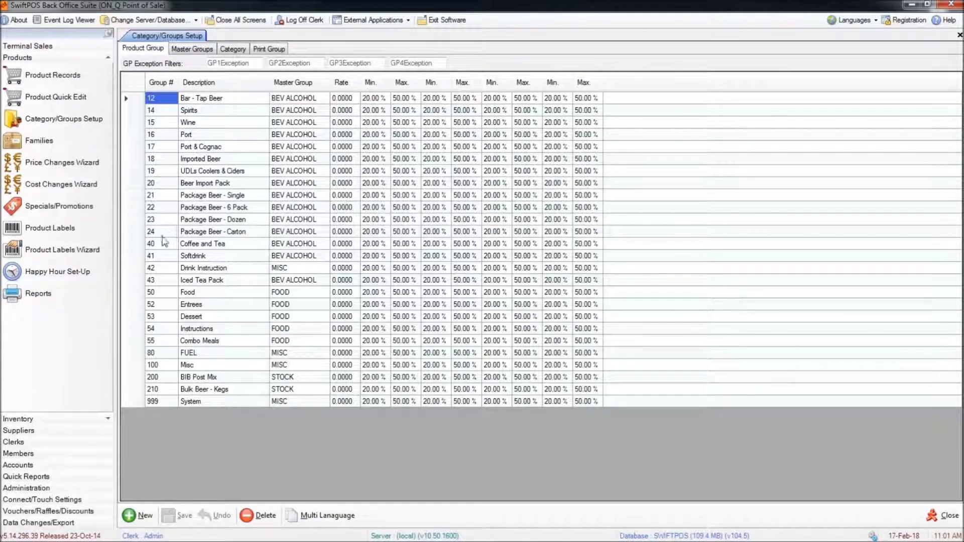
click(162, 235)
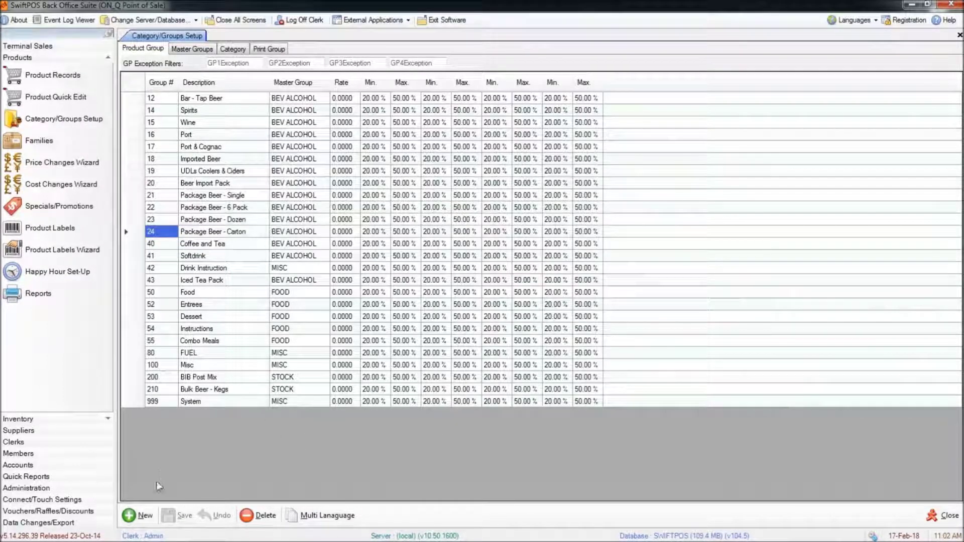
click(142, 517)
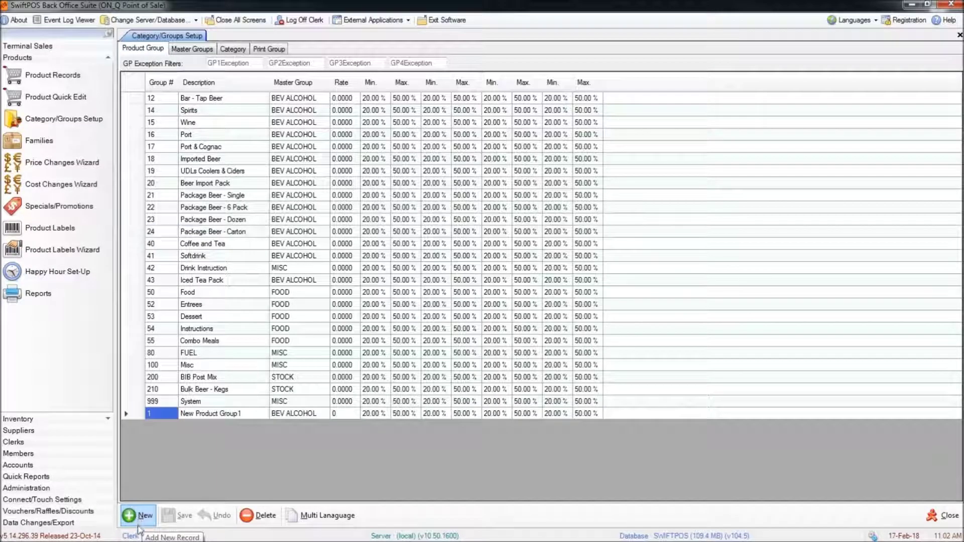
Give the new product group number 44 and description Juice.
click(172, 413)
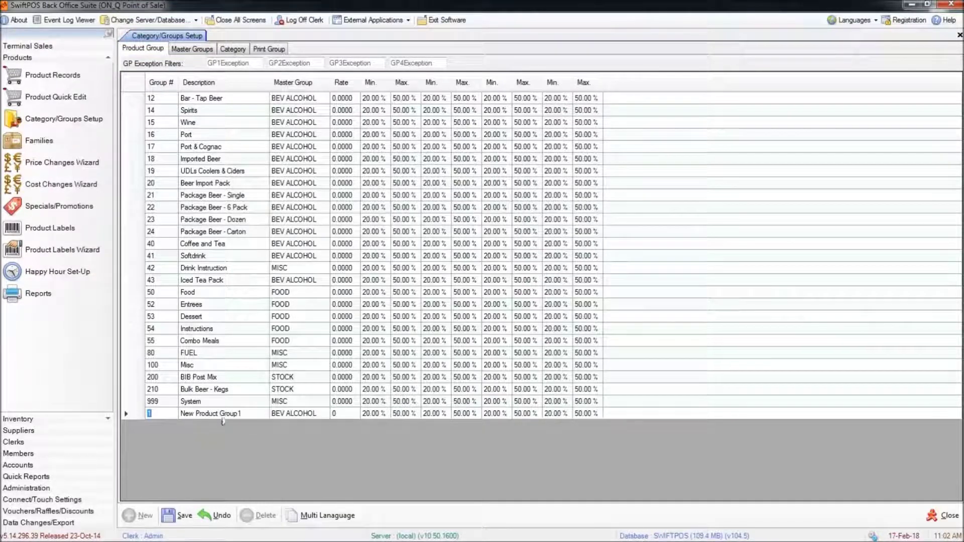
click(202, 417)
click(164, 418)
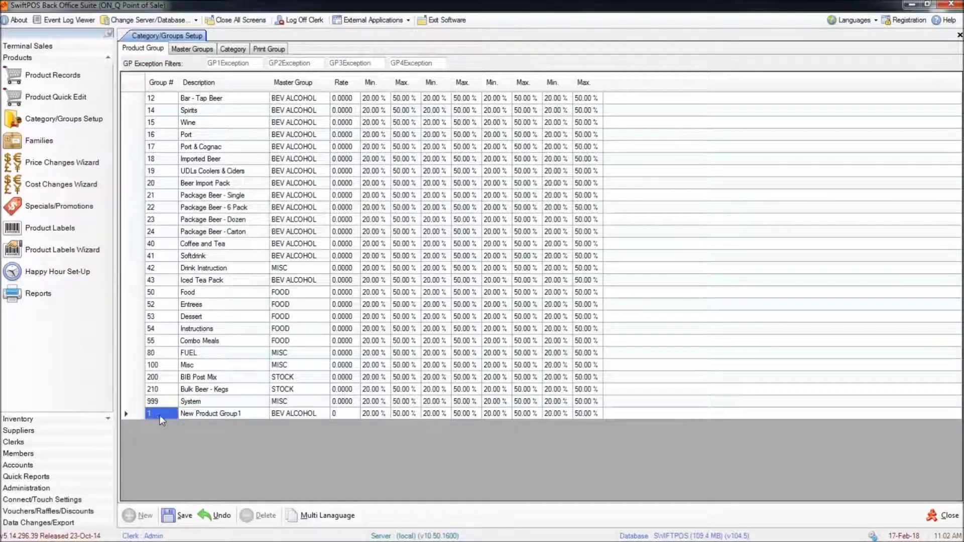
click(157, 414)
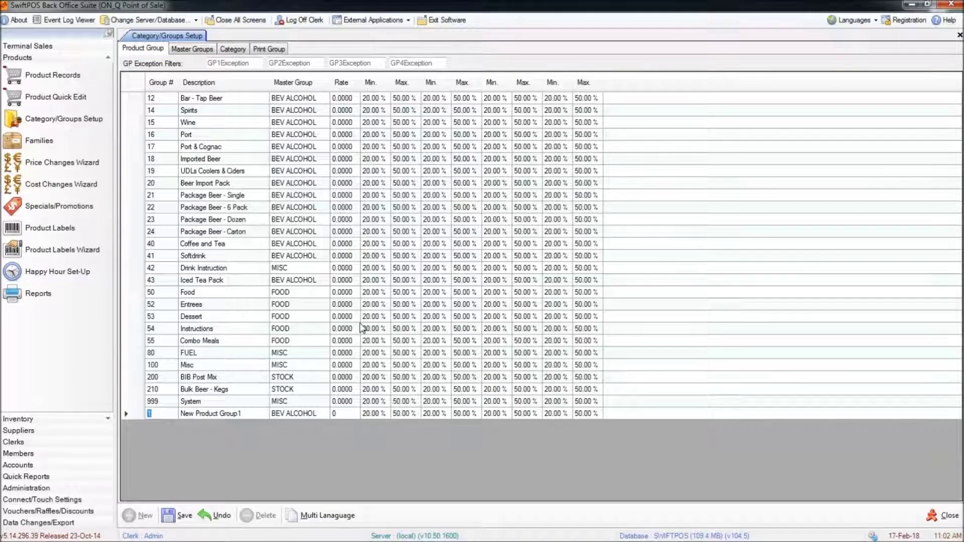
text(44)
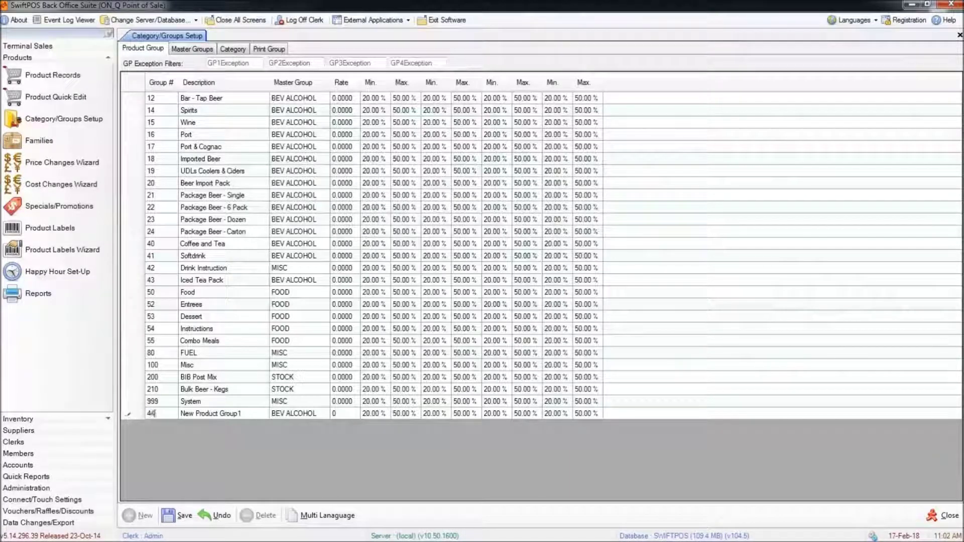
click(243, 416)
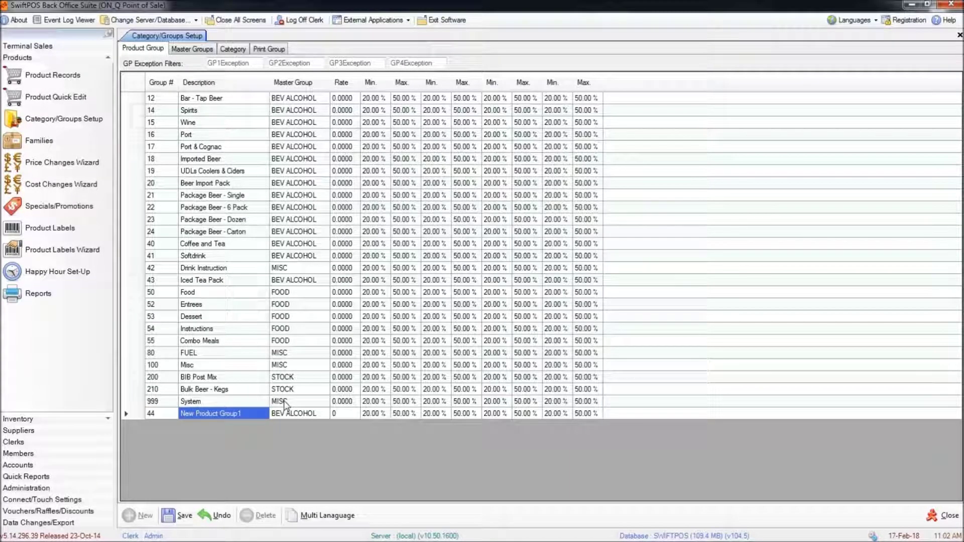
text(Jui)
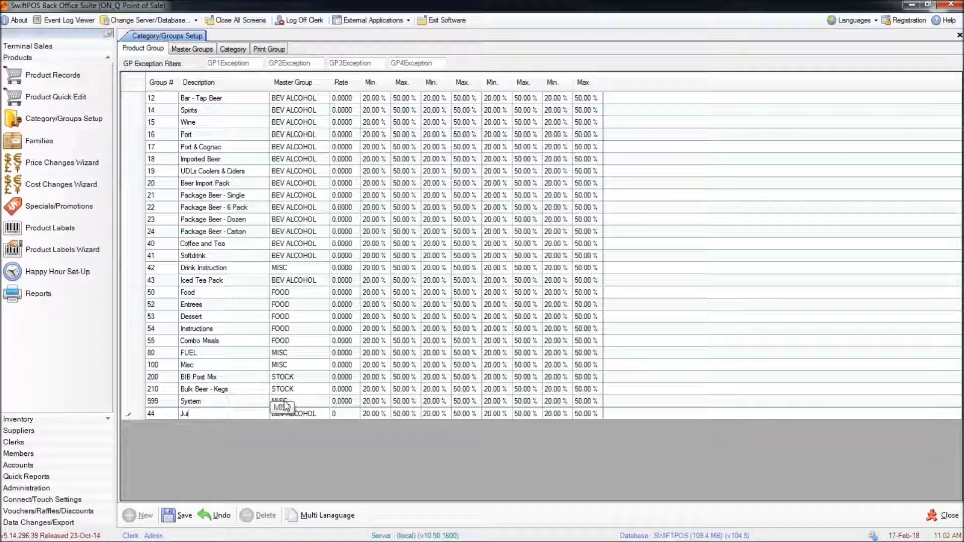
text(ce)
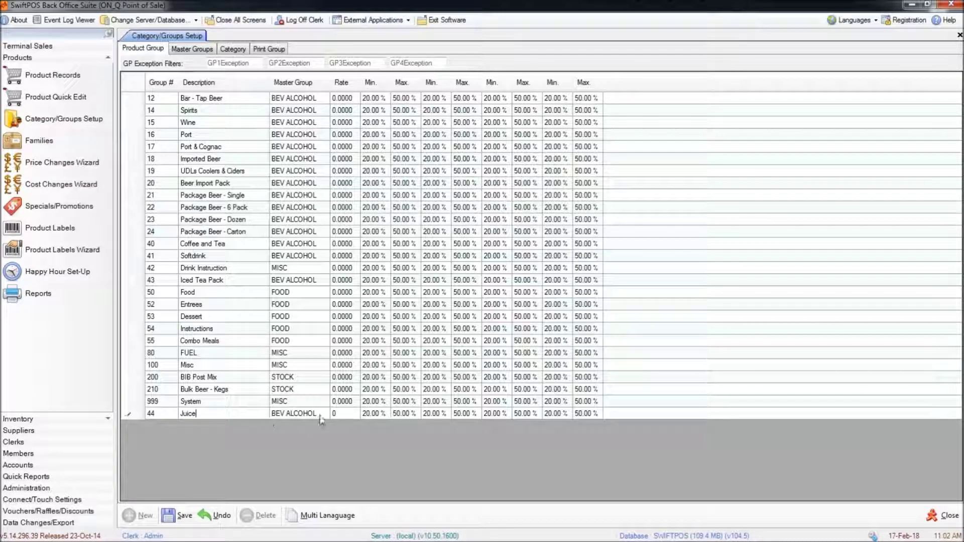
Assign Juice to the BEV NON-ALCOHOL master group and save it.
click(321, 417)
click(324, 414)
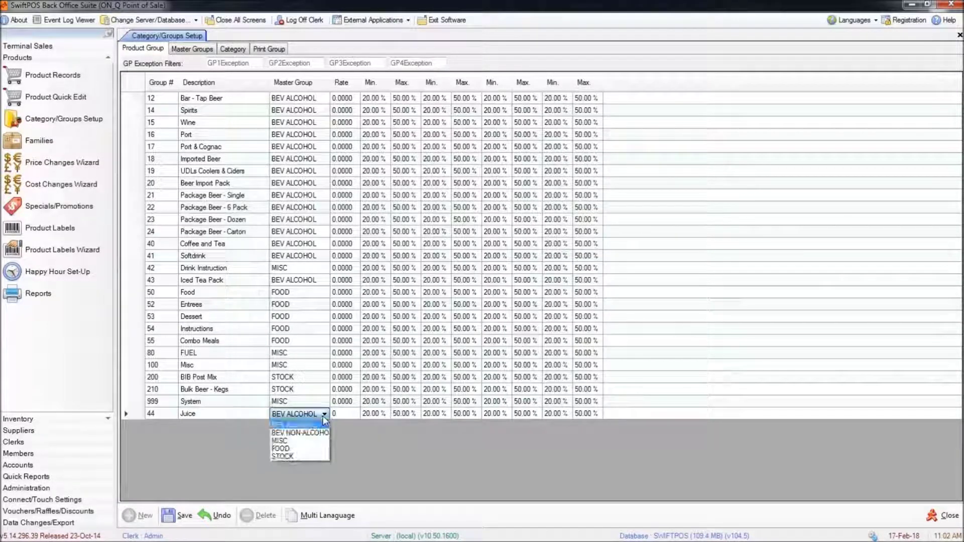
click(298, 434)
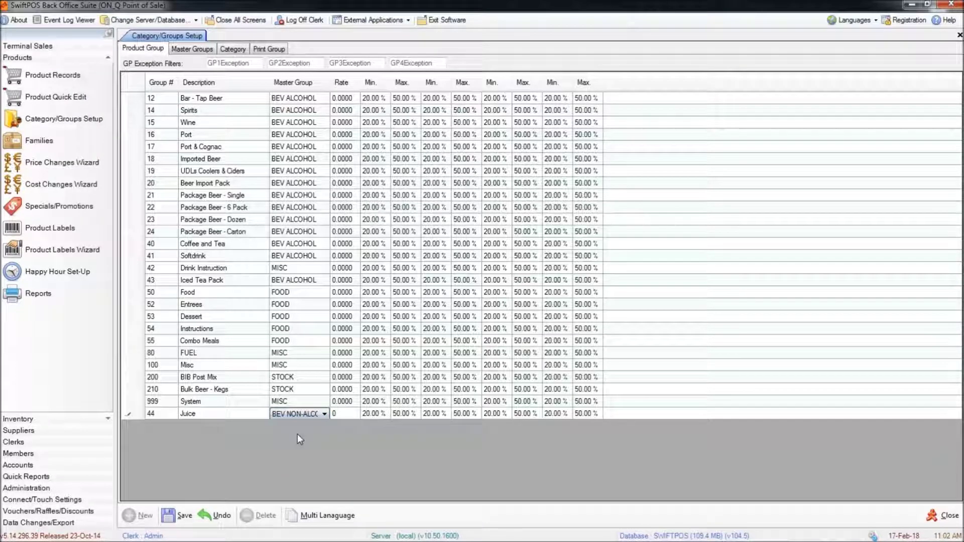
click(178, 517)
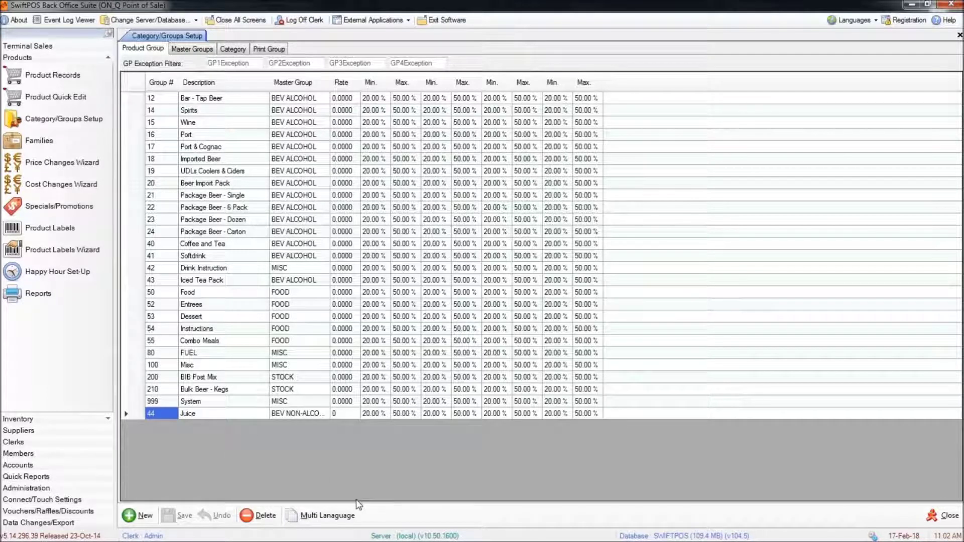
click(195, 53)
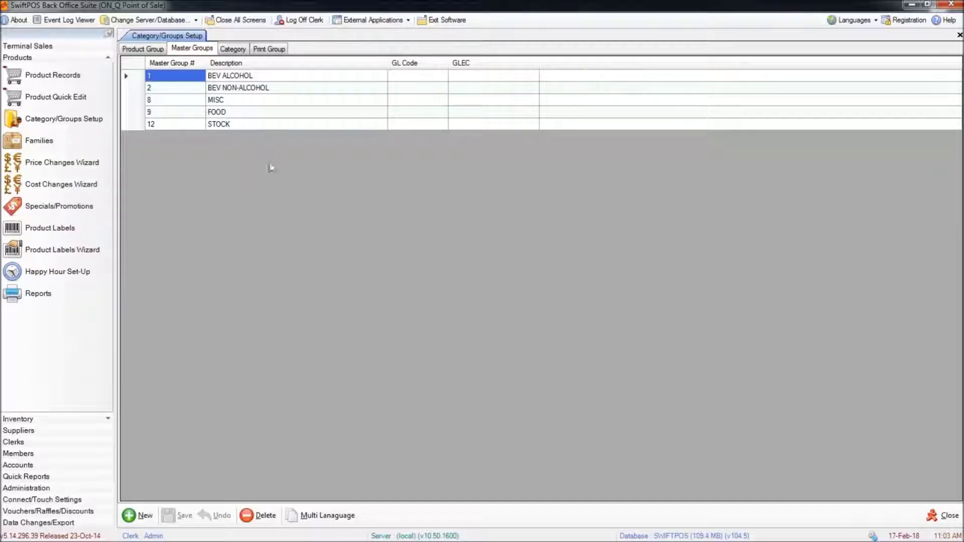
Review master groups 1 BEV ALCOHOL, 2 BEV NON-ALCOHOL, 8 MISC, 9 FOOD and 12 STOCK.
key(Tab)
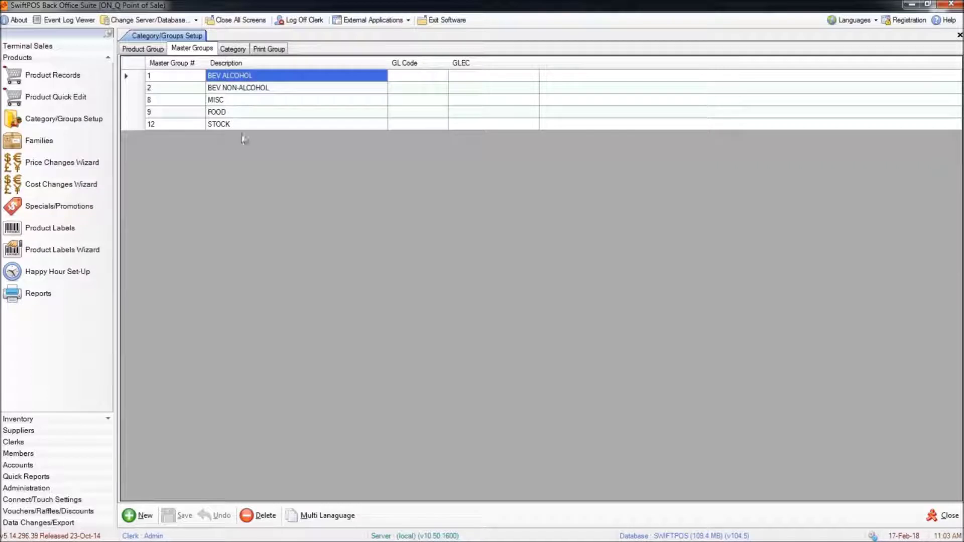
click(263, 93)
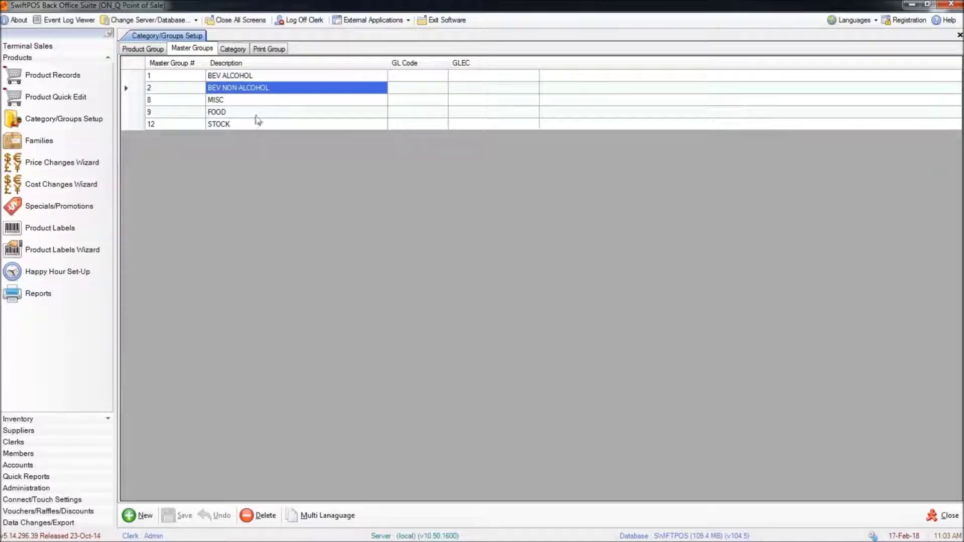
click(265, 99)
click(259, 112)
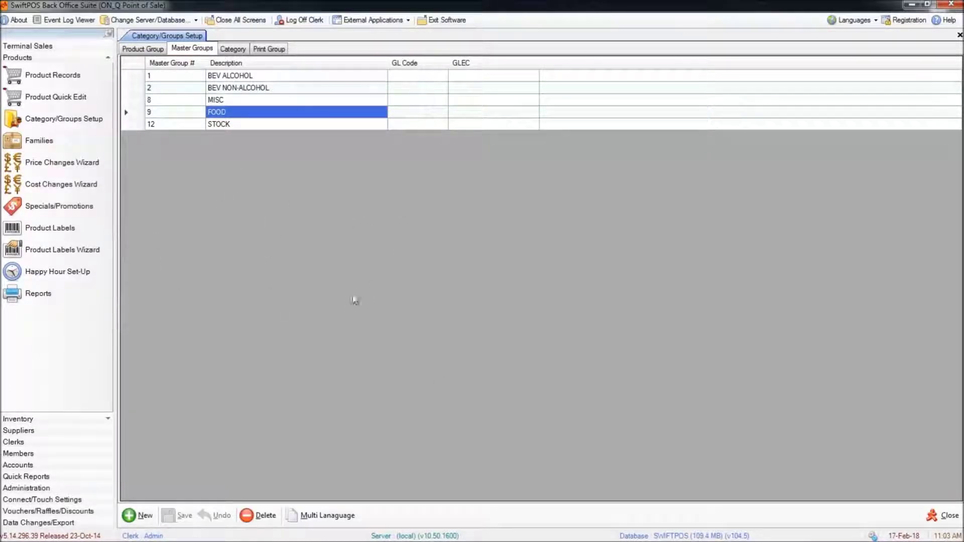
click(175, 76)
click(173, 88)
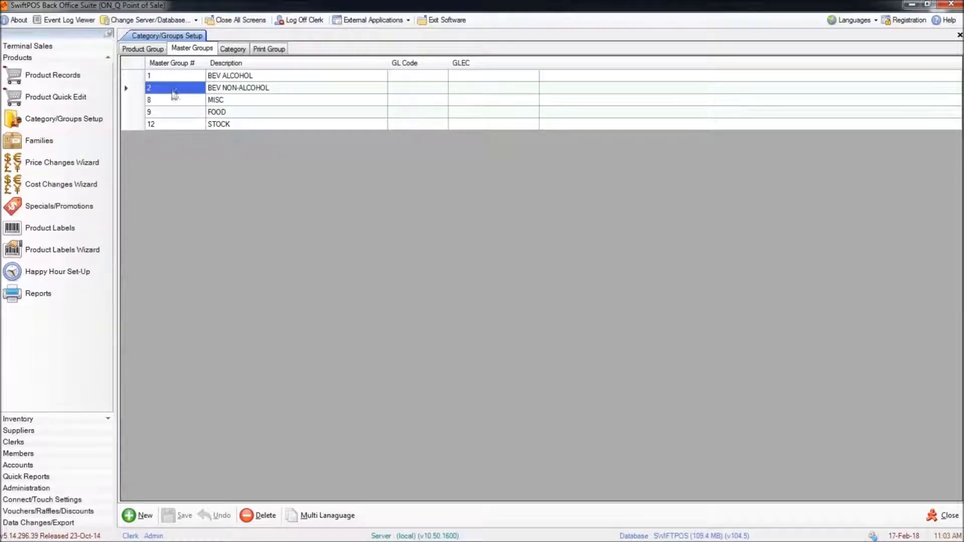
click(172, 100)
click(189, 116)
click(193, 124)
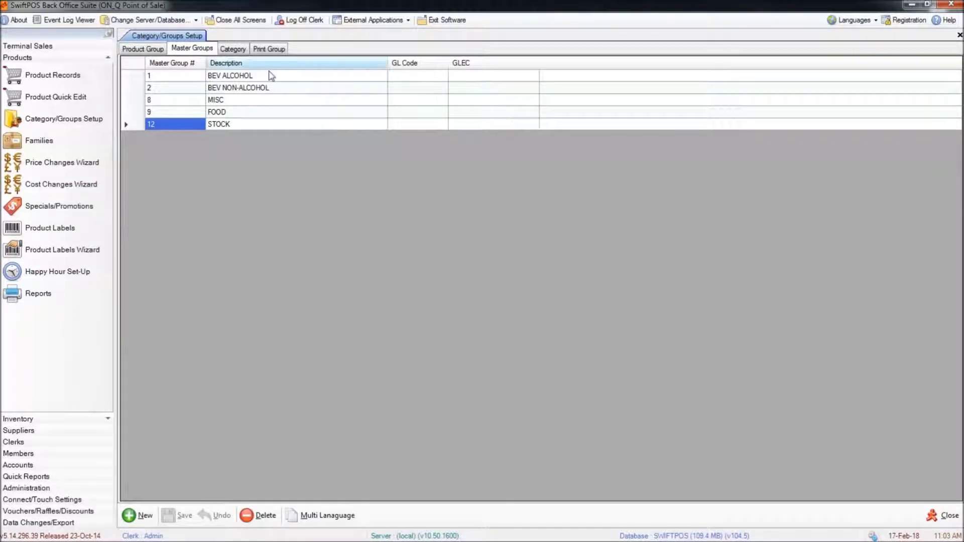
click(237, 50)
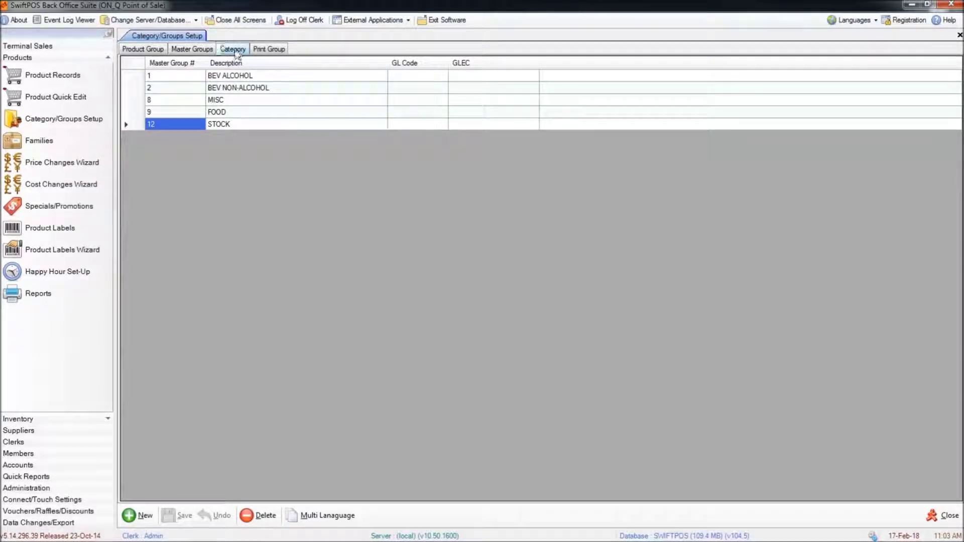
click(203, 50)
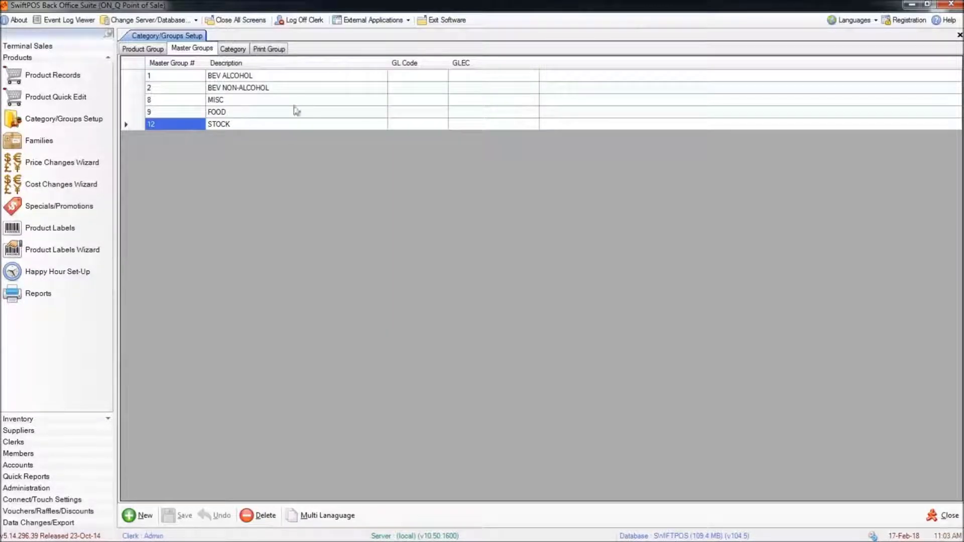
Add a new master group row, New Master Group3, below STOCK.
click(143, 521)
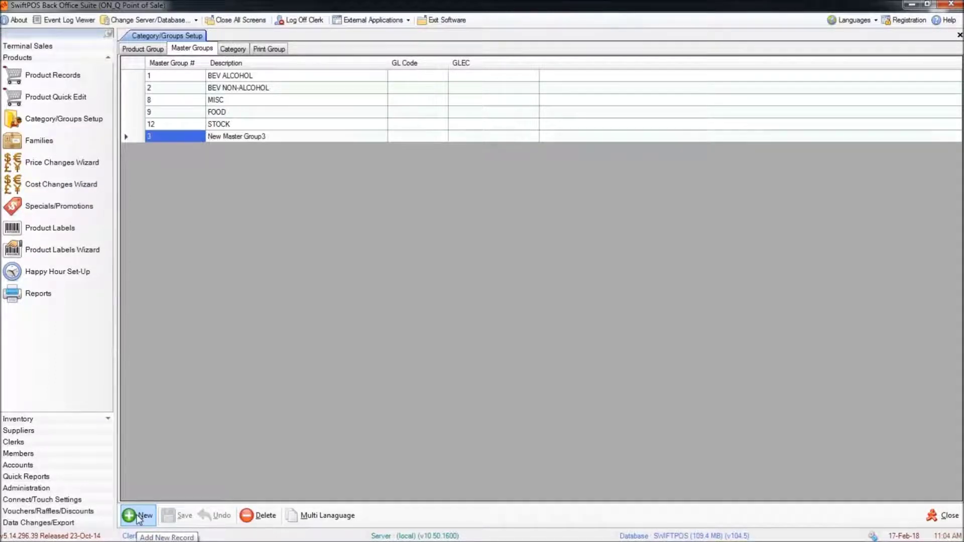
click(179, 137)
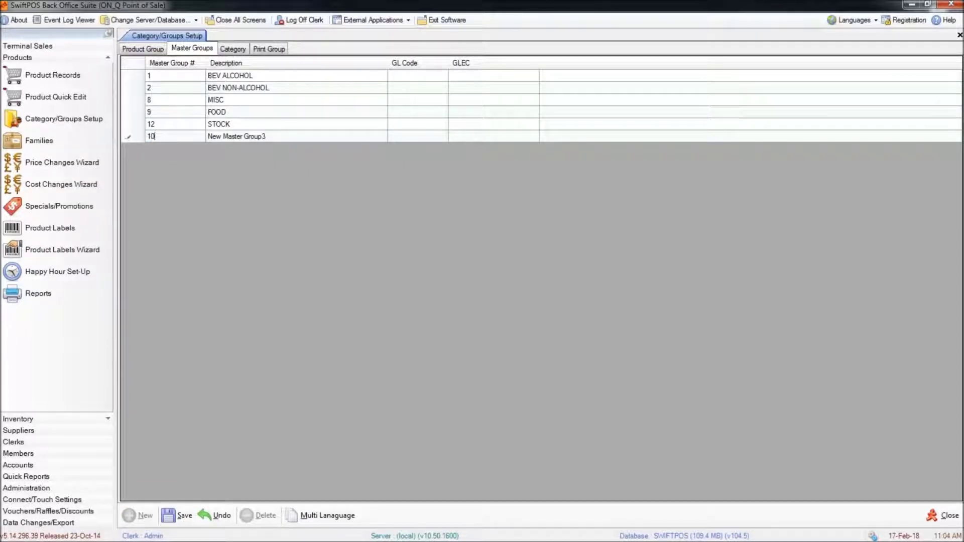
text(10)
click(265, 137)
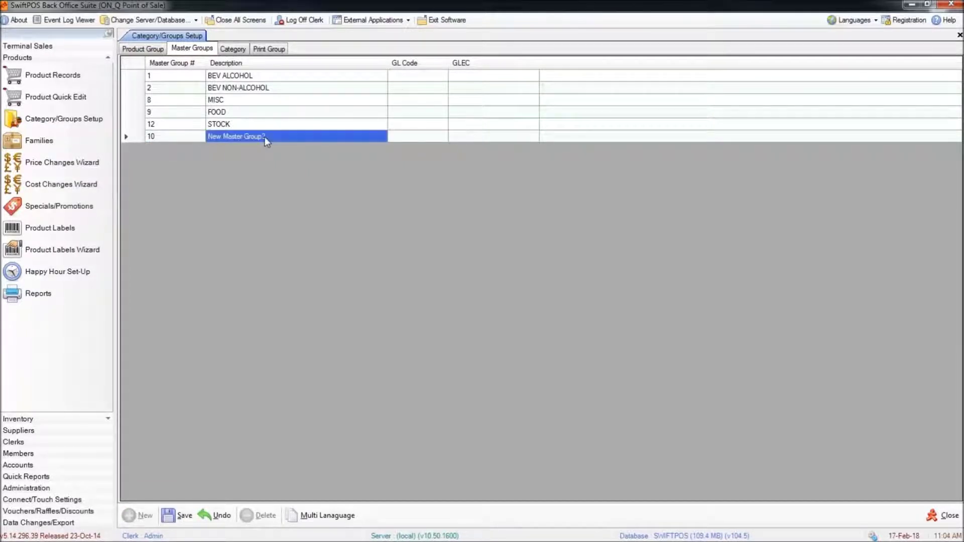
click(308, 139)
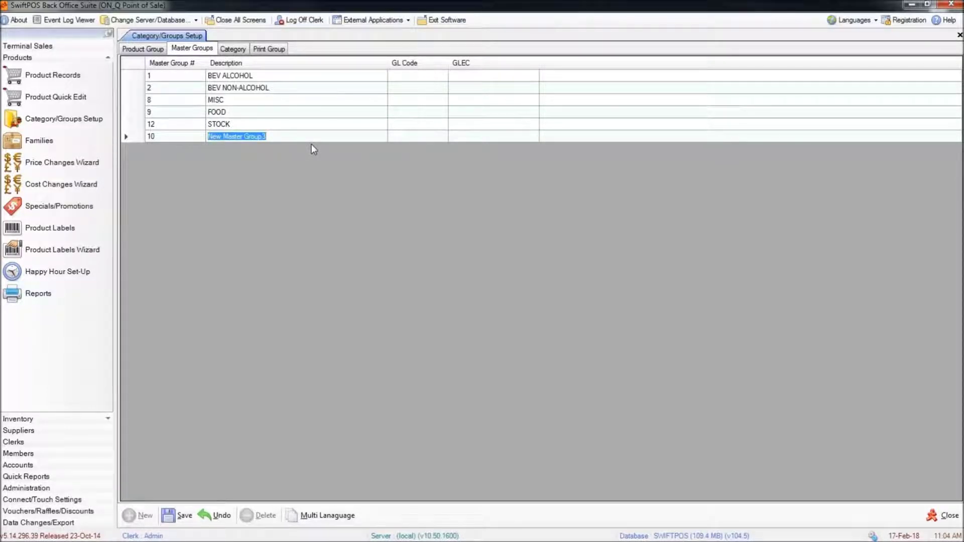
text(BARS)
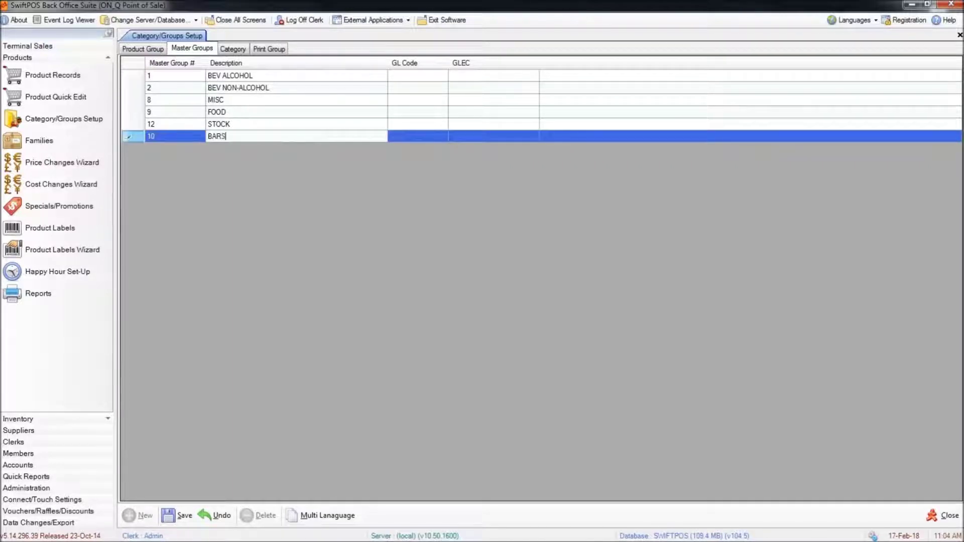
text(NACKS)
click(366, 101)
click(263, 136)
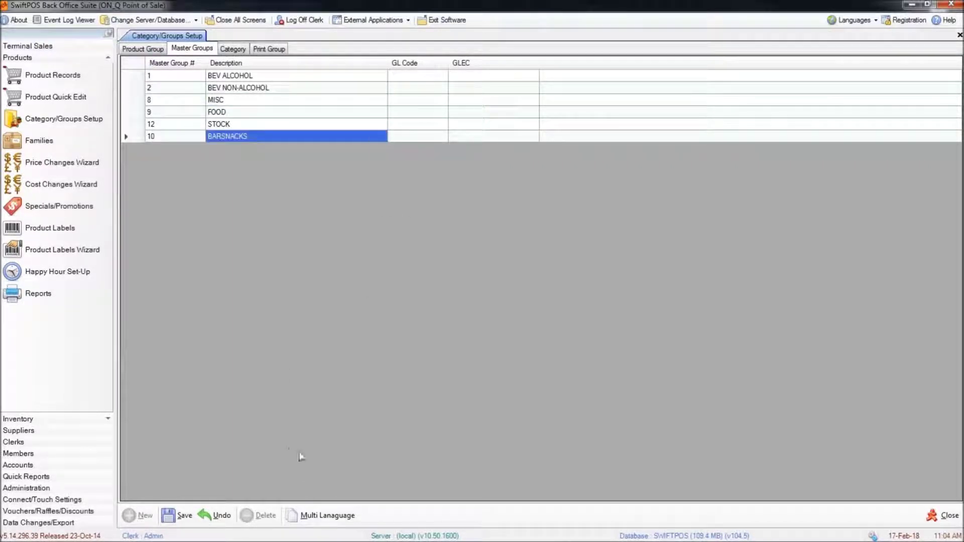
click(182, 517)
click(270, 523)
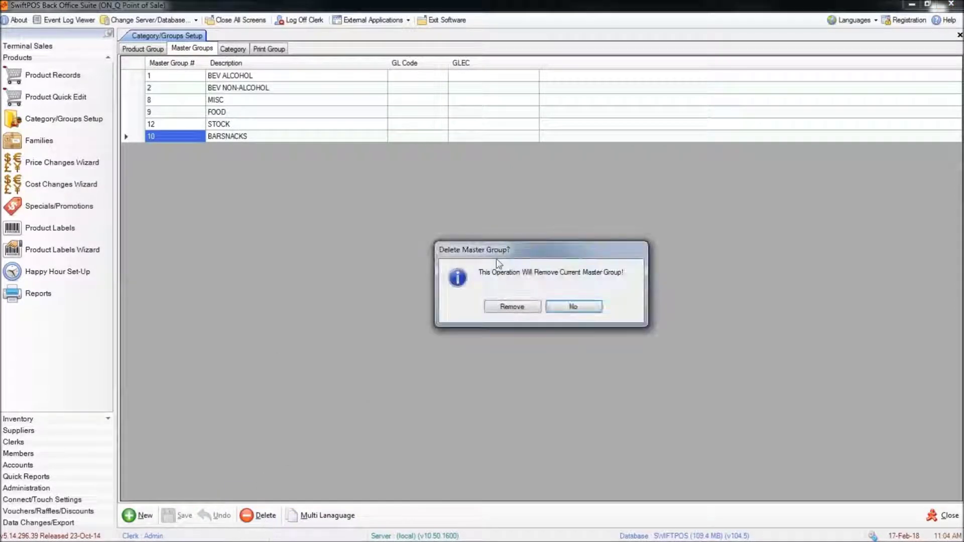
click(512, 307)
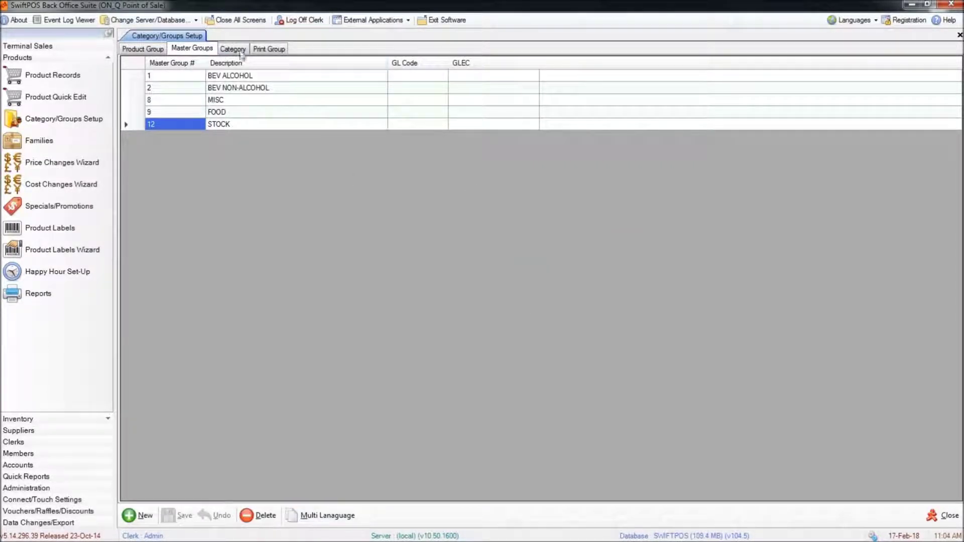
On the Category list, select BEER IMPORT PACK, then create New Category 1.
click(236, 47)
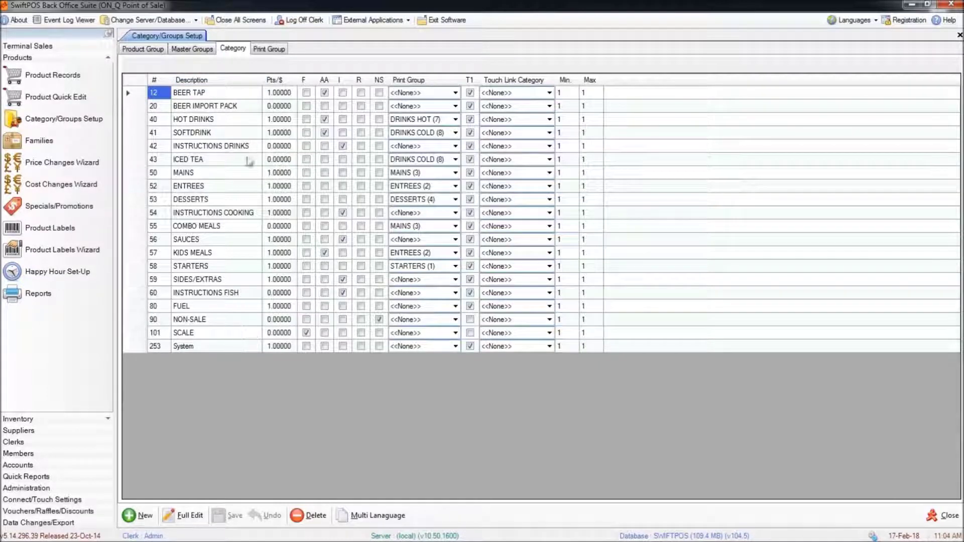
click(219, 111)
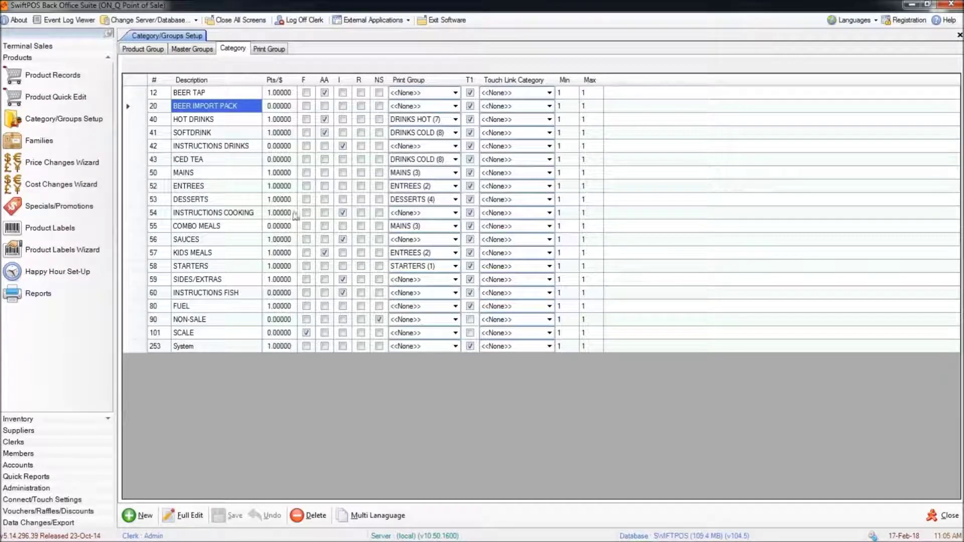
click(144, 516)
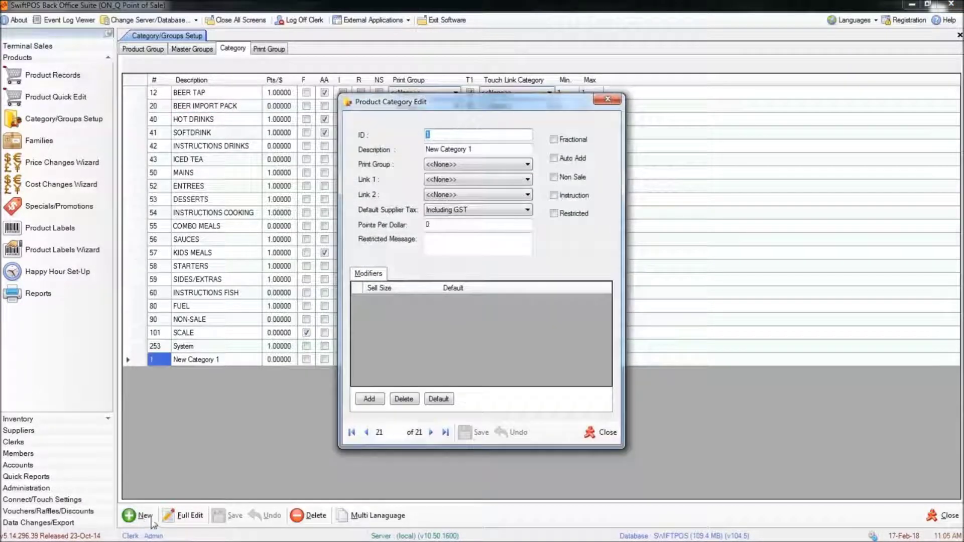
Reposition the Product Category Edit form and set the new category's ID to 44.
drag(484, 106, 463, 84)
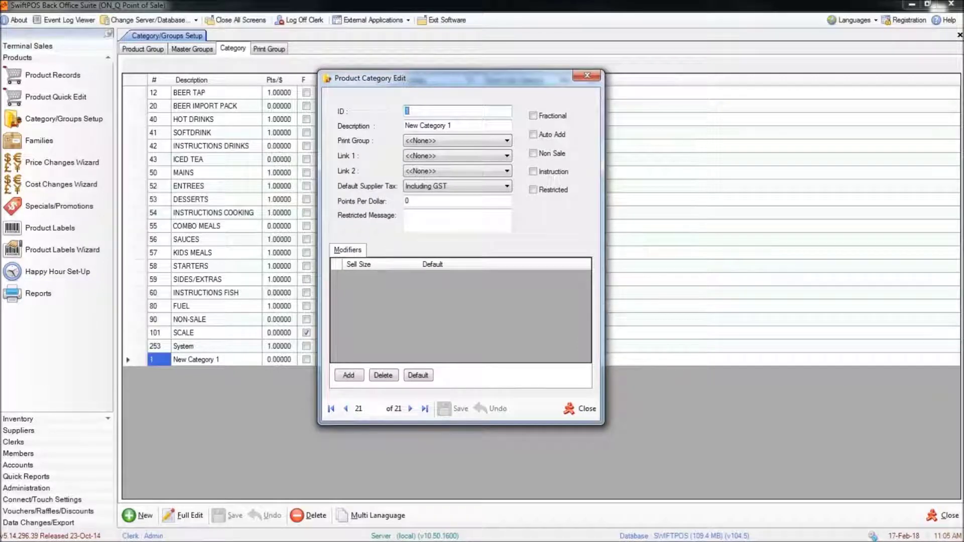
click(623, 58)
click(494, 75)
click(436, 109)
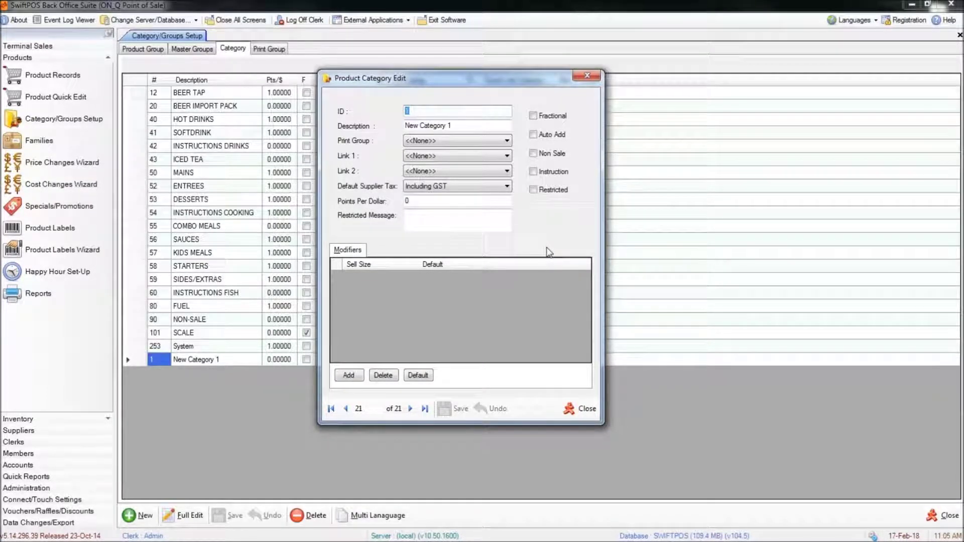
text(44)
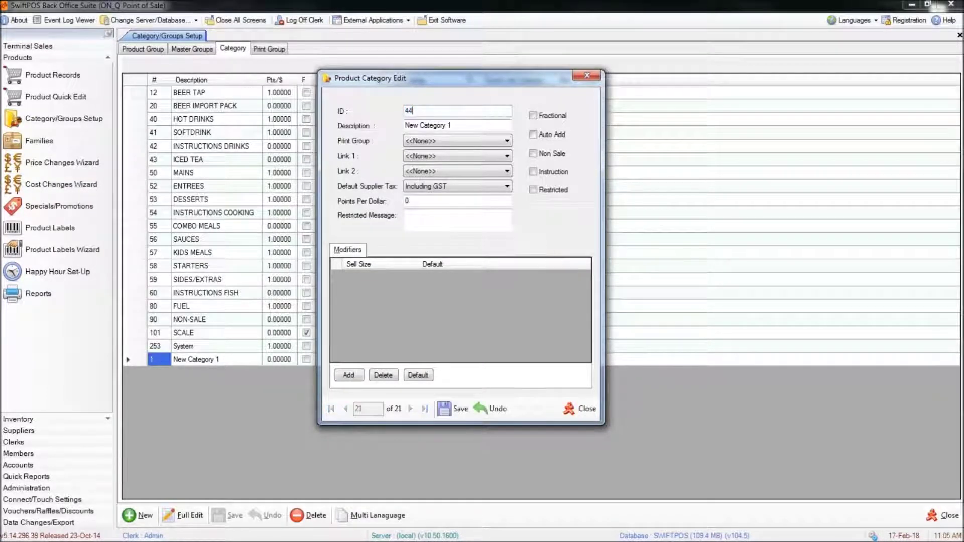
click(467, 125)
Name the category JUICE and save it, acknowledging the service restart notice.
drag(467, 126, 352, 136)
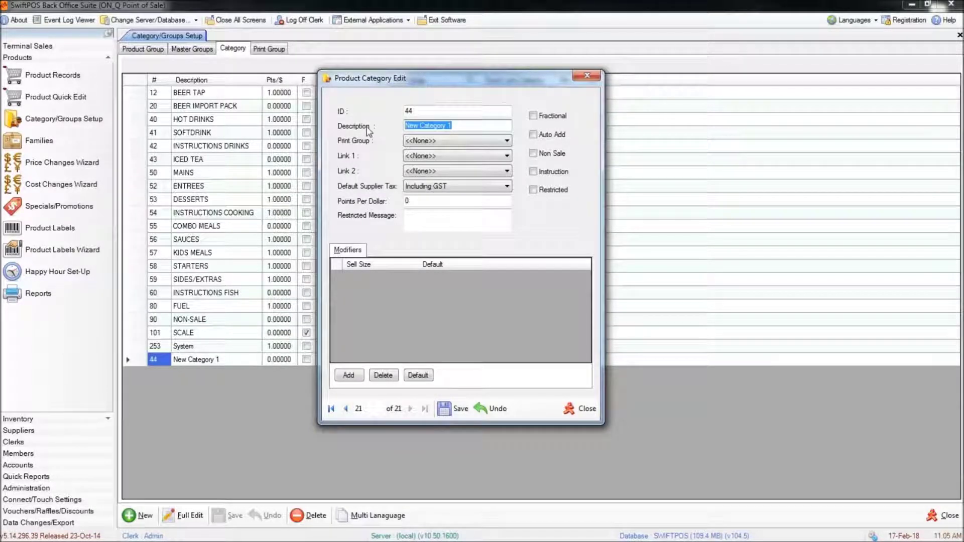
text(JUICE)
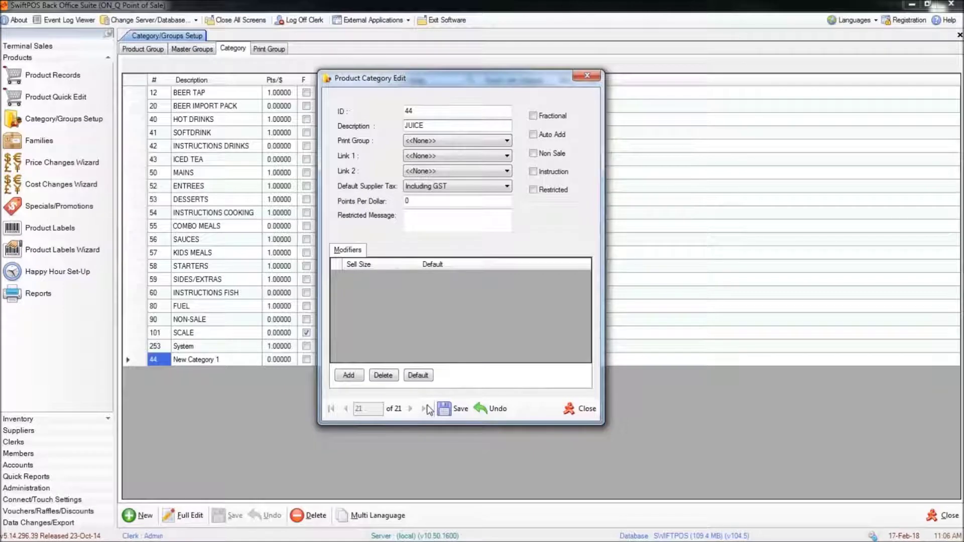
click(453, 409)
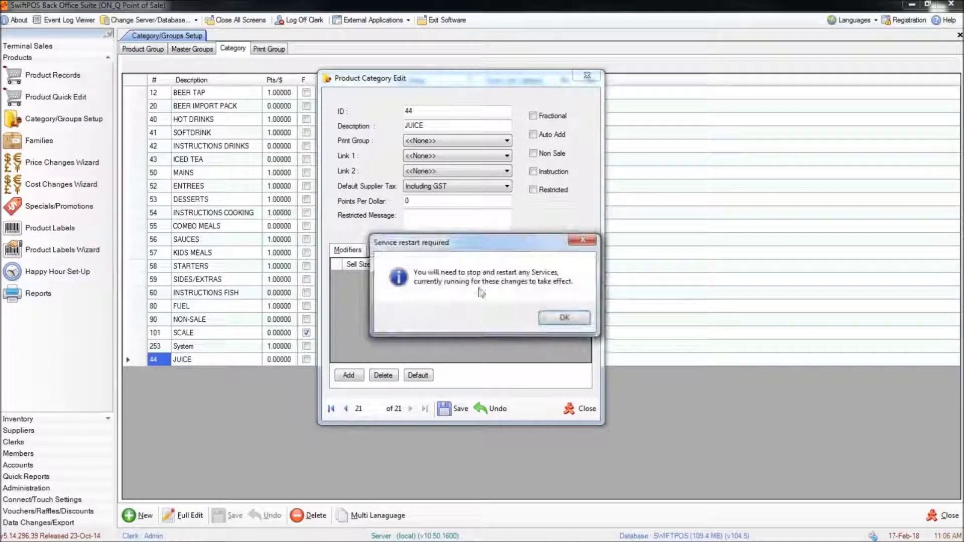
click(564, 318)
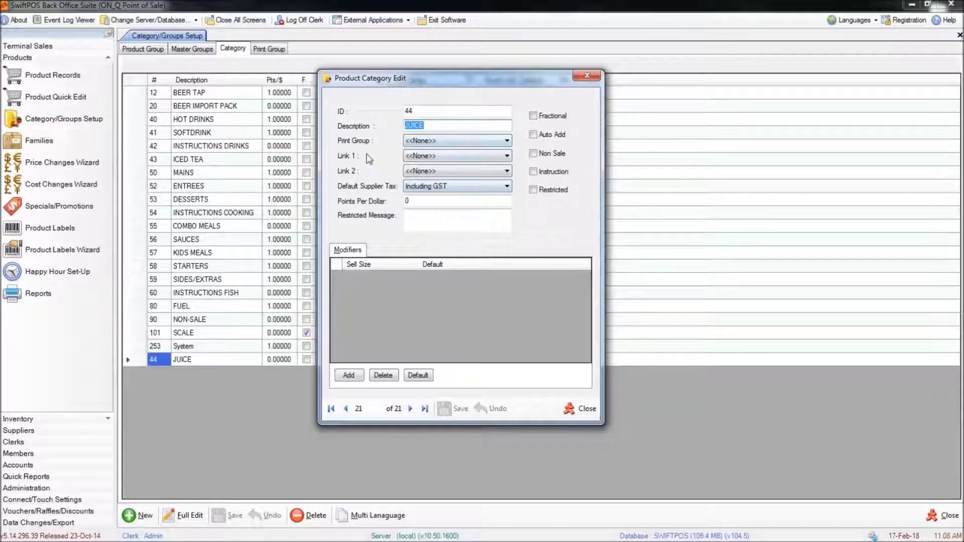
Leave JUICE's Print Group and Link 1 at <<None>>, close the editor, and tick its instruction flag.
click(417, 144)
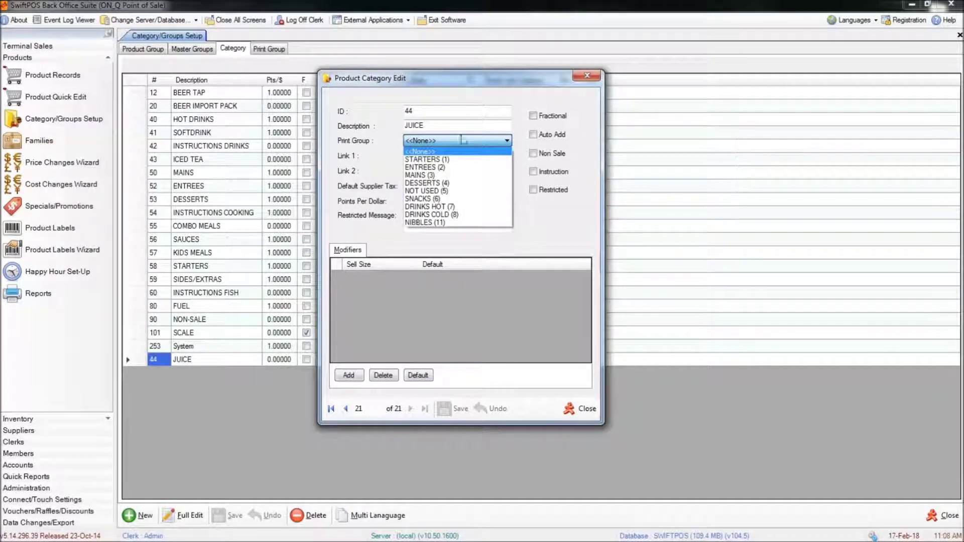
click(451, 122)
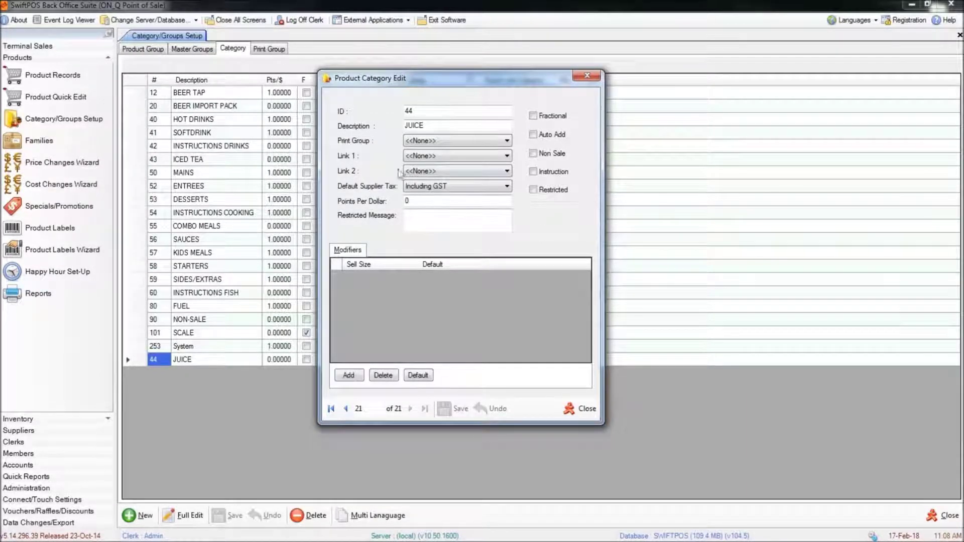
click(437, 157)
click(438, 155)
click(585, 409)
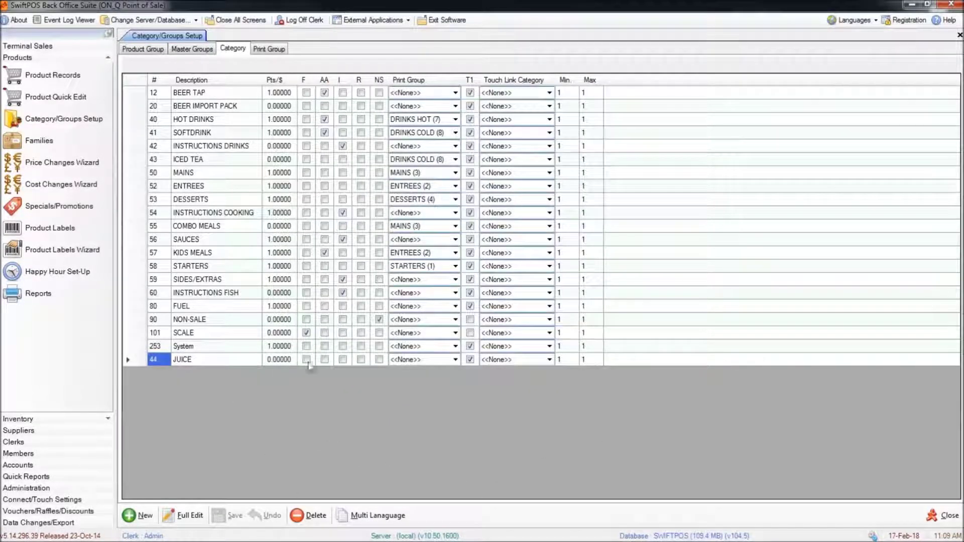
click(343, 360)
Clear the JUICE instruction flag and save the category, acknowledging the restart notice.
click(343, 360)
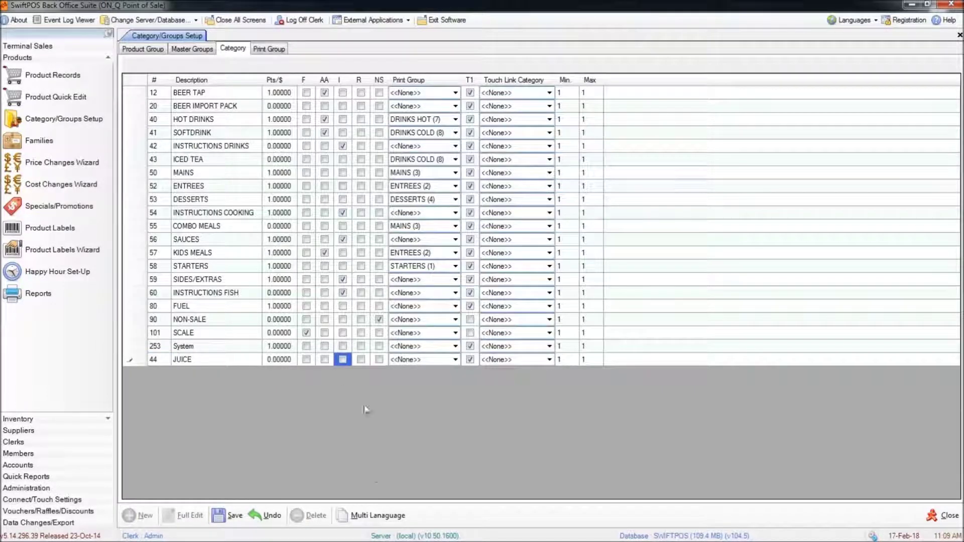
click(228, 515)
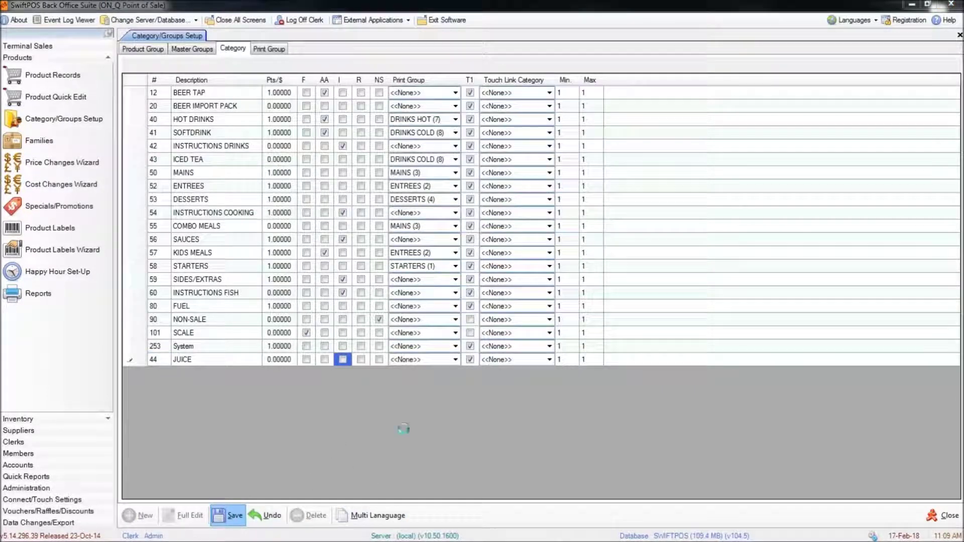
click(563, 317)
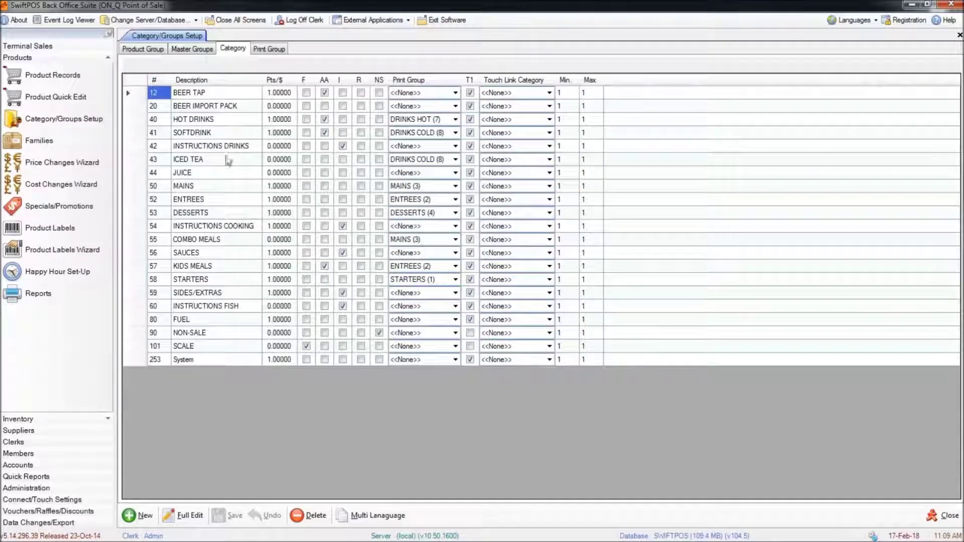
Sort categories by Description, then back by number, and return to the product groups.
click(196, 83)
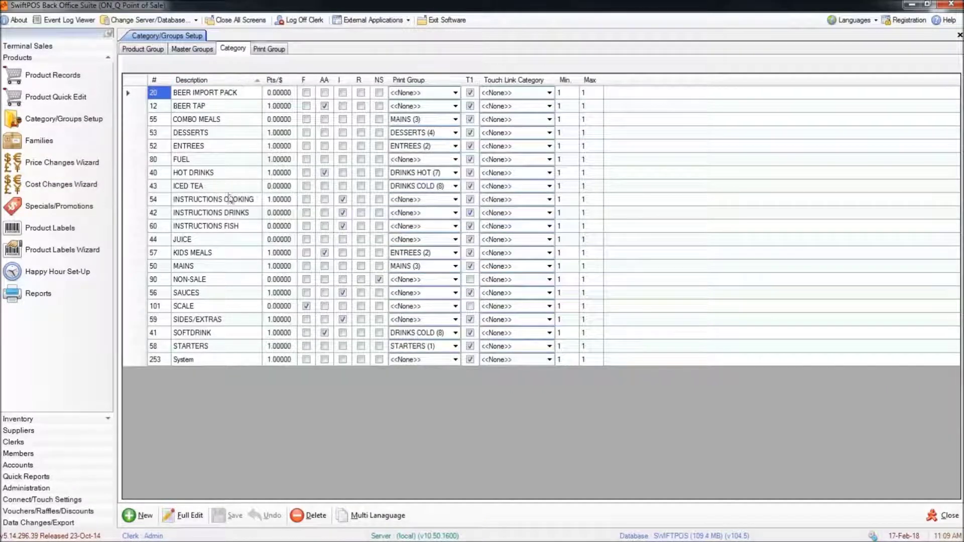
click(158, 78)
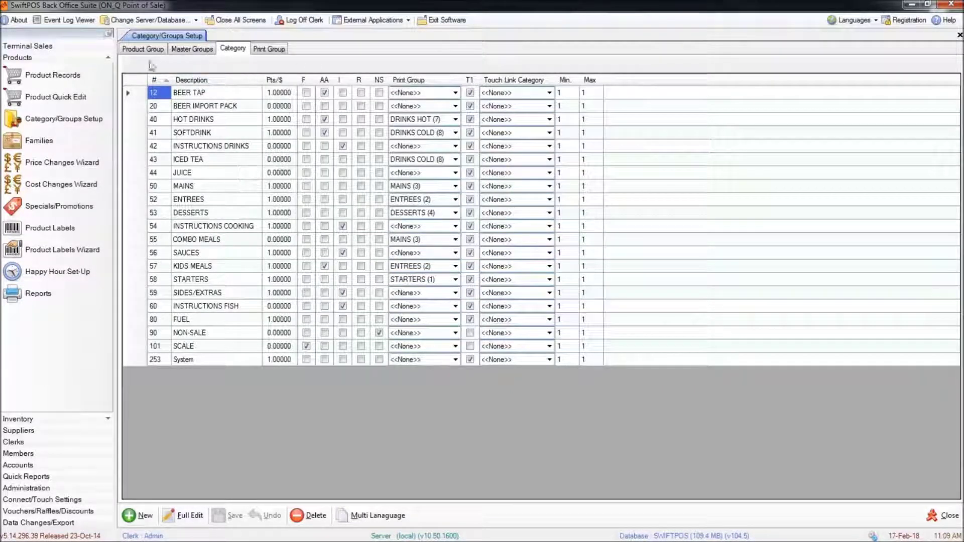
click(141, 49)
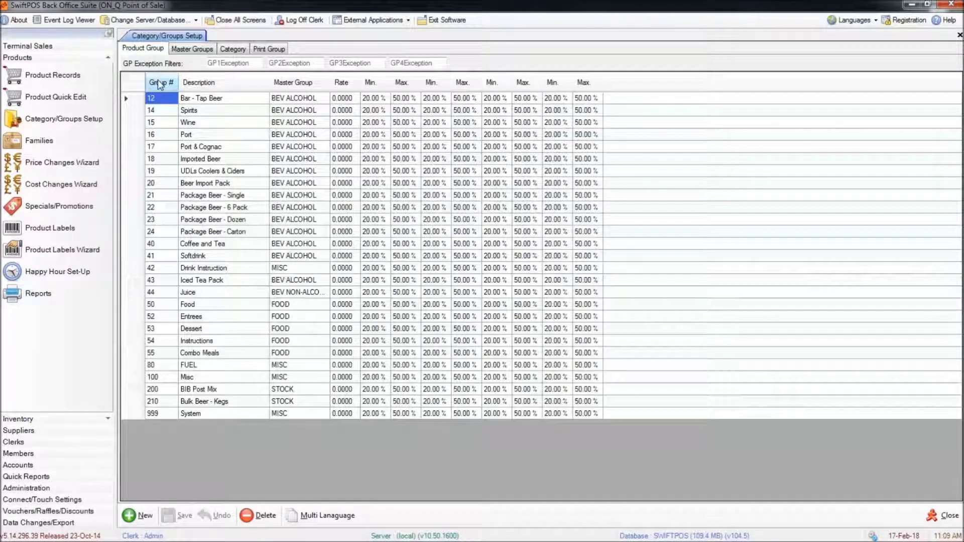
Sort product groups by Description, reverse it, then sort by Group #.
click(200, 82)
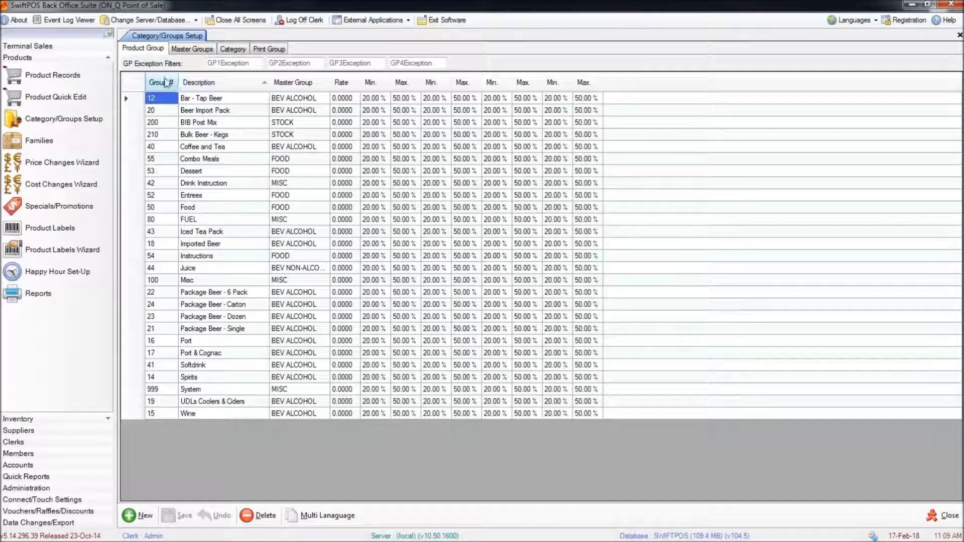
click(214, 82)
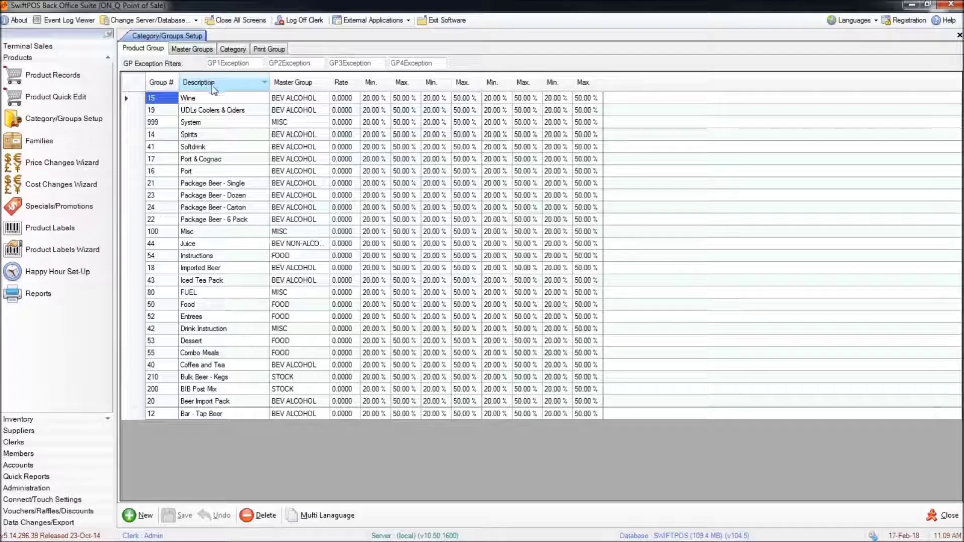
click(168, 84)
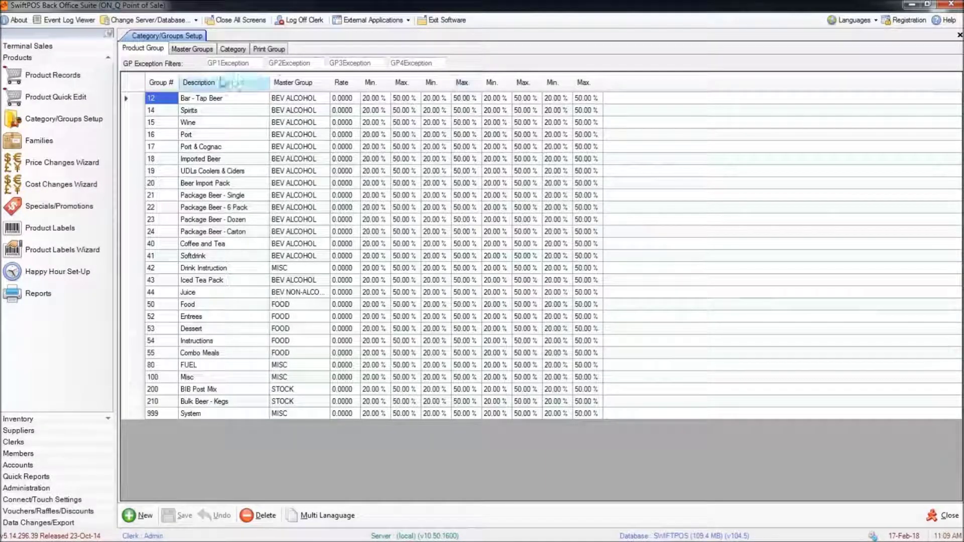
Go to the Print Group list and add a new row, Print Group 9.
click(194, 49)
click(269, 49)
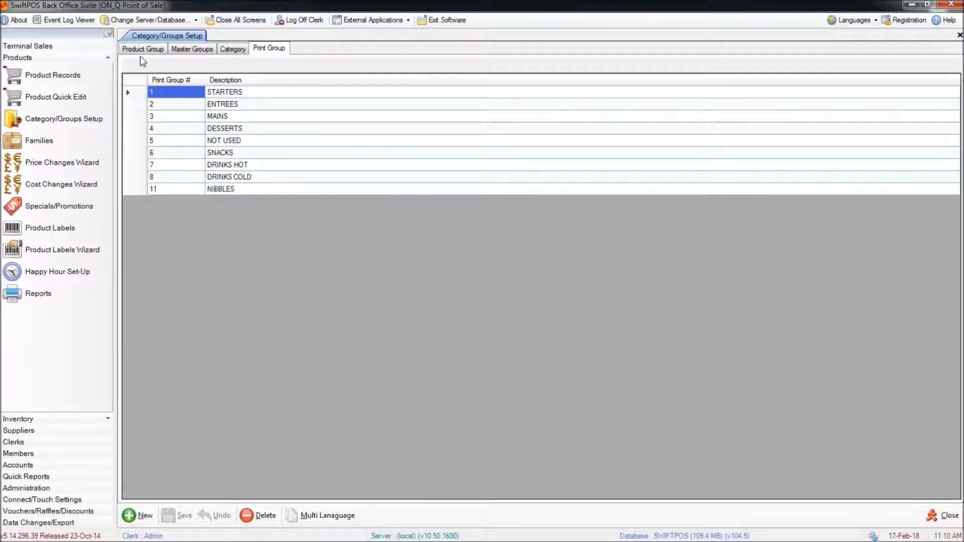
click(142, 515)
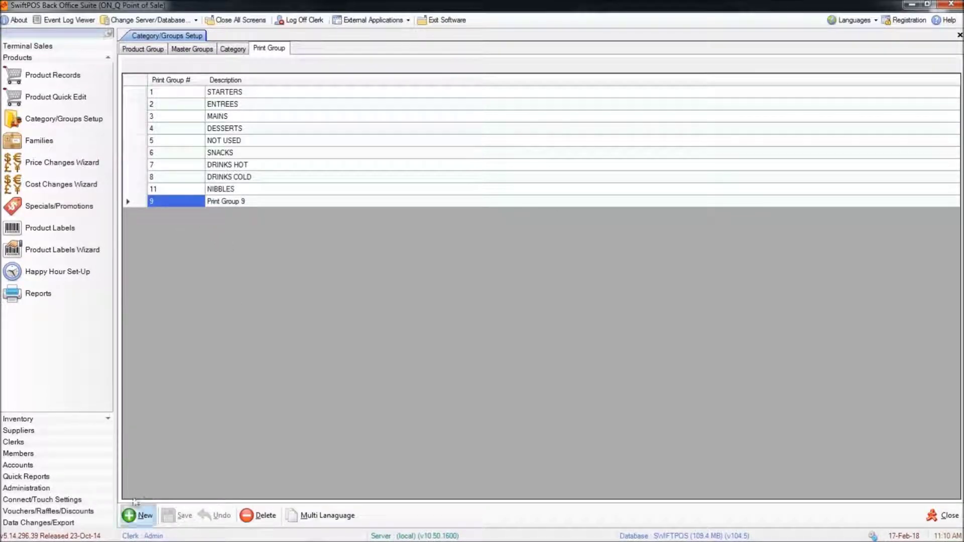
Change the new print group (Print Group 9) number from 9 to 12, save it, and view product groups.
click(173, 201)
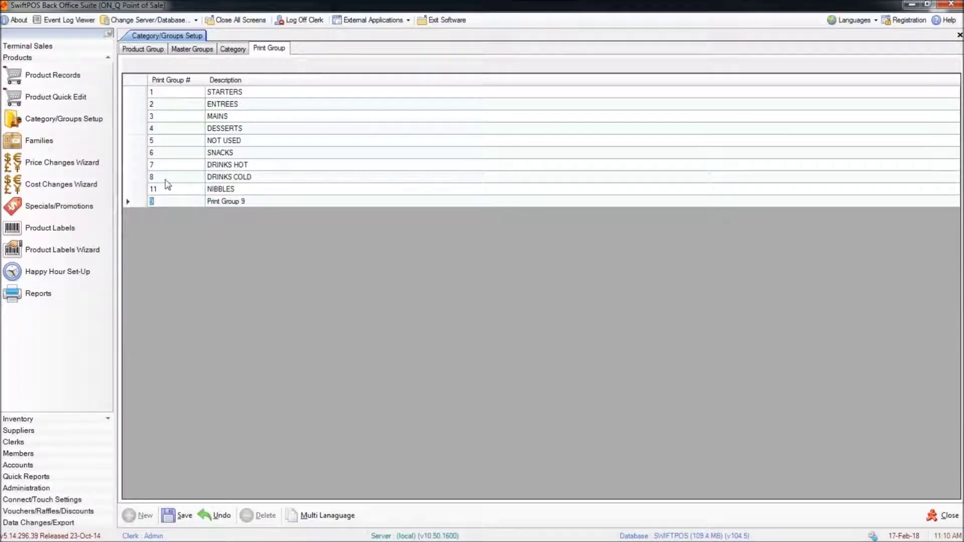
text(12)
click(234, 202)
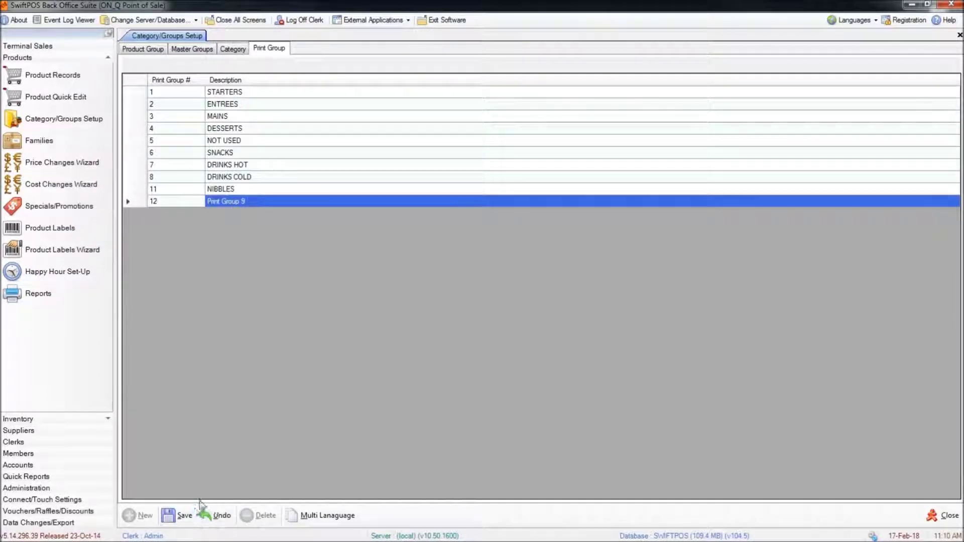
click(185, 518)
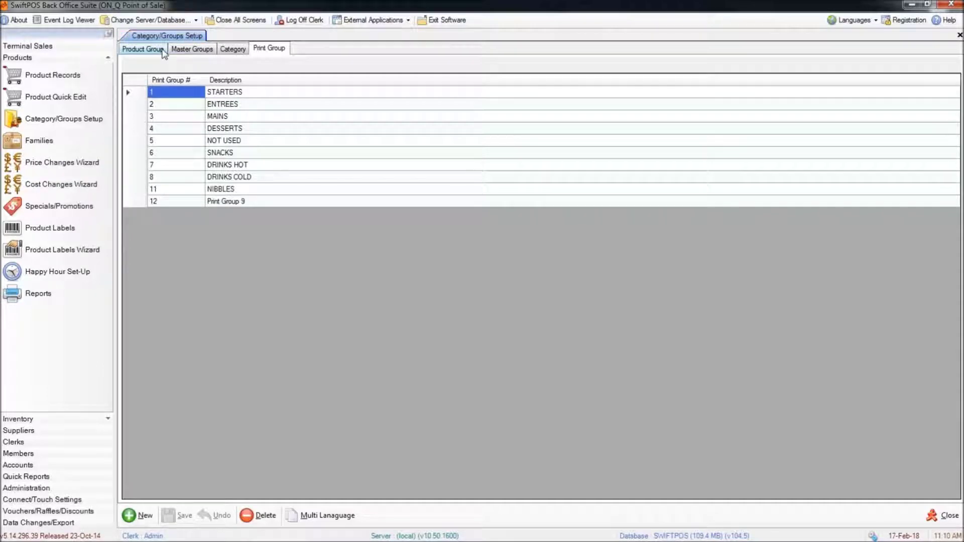
click(143, 49)
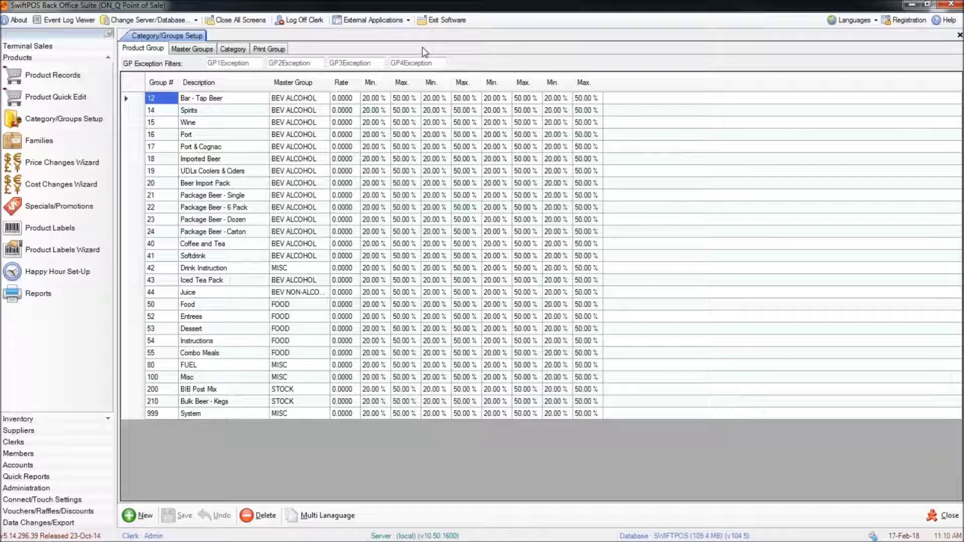
Switch from the product group list to the Category list showing assigned print groups.
click(234, 50)
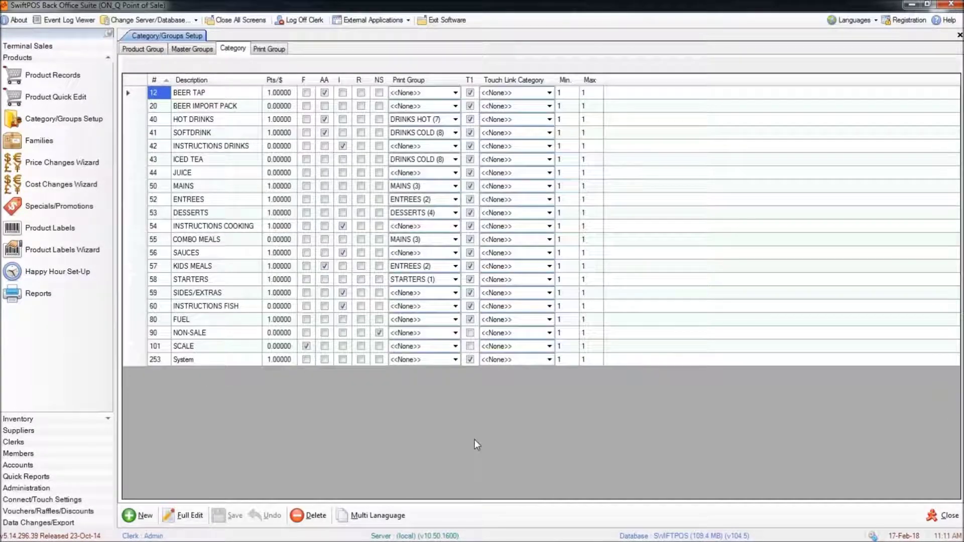